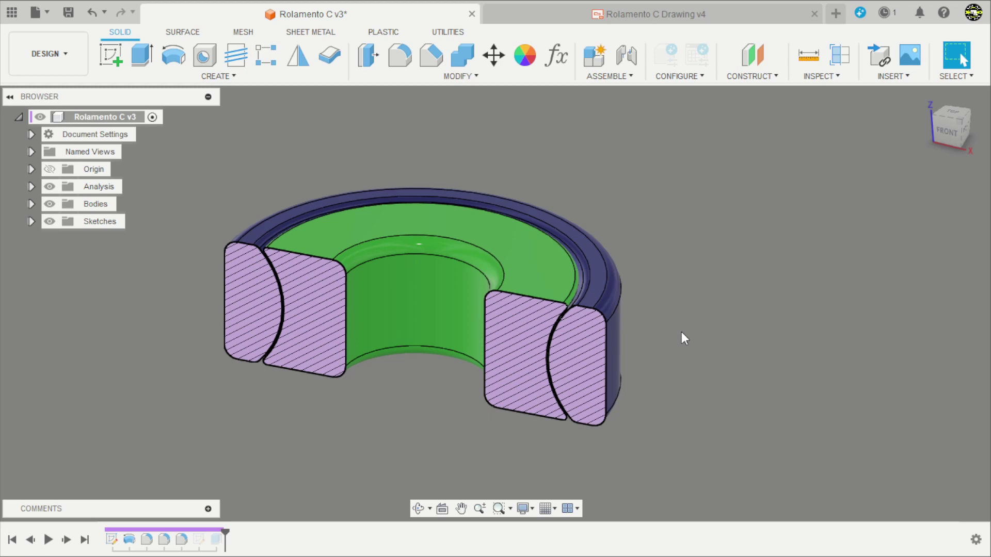
Examine the reference bearing model with its section analysis off and on, and review its dimensioned drawing.
shift+middle_drag(254, 389, 485, 459)
click(49, 186)
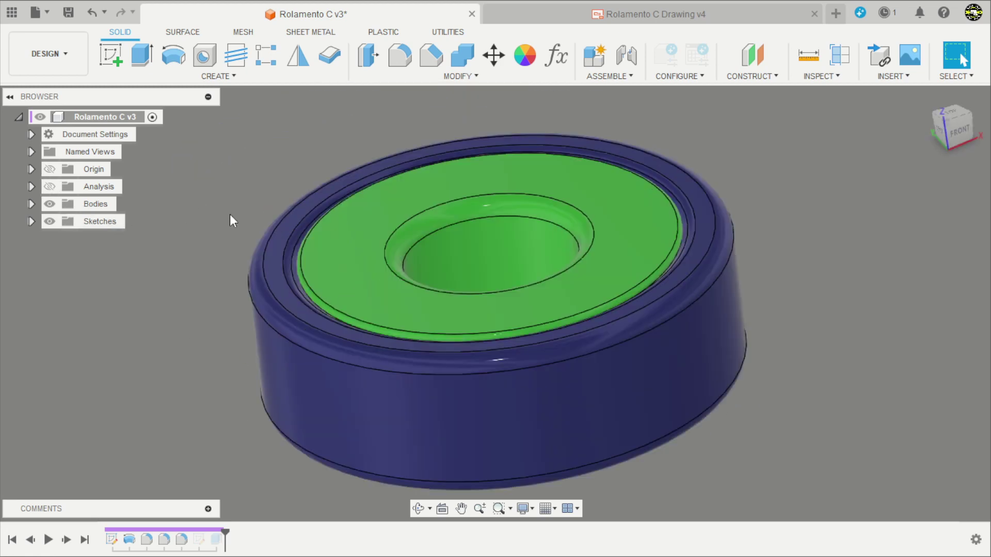
shift+middle_drag(230, 214, 354, 236)
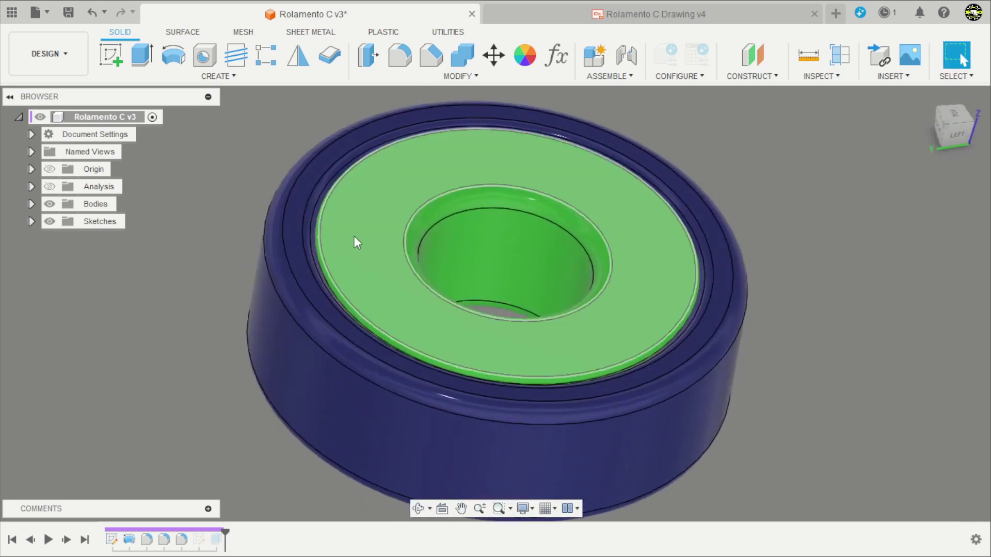
click(50, 187)
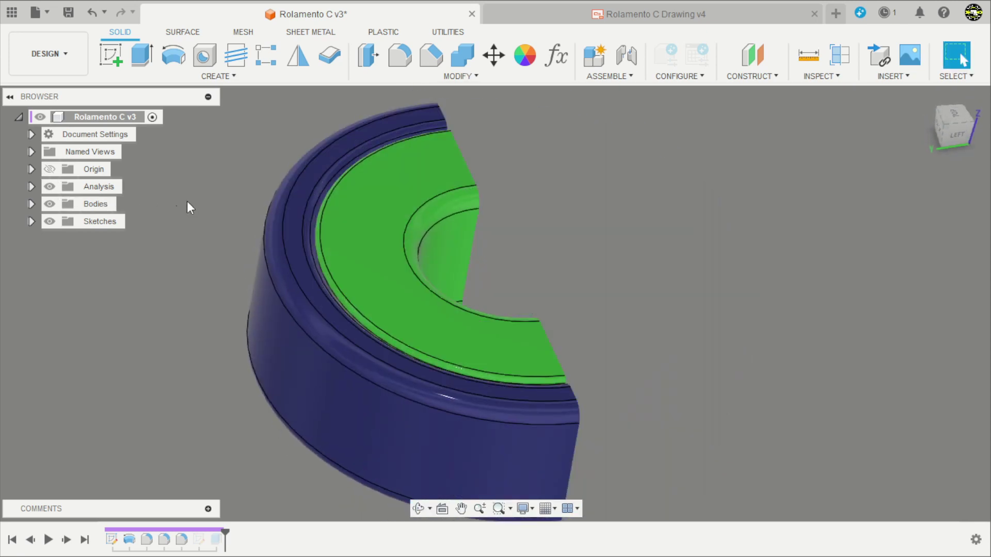
shift+middle_drag(541, 339, 472, 406)
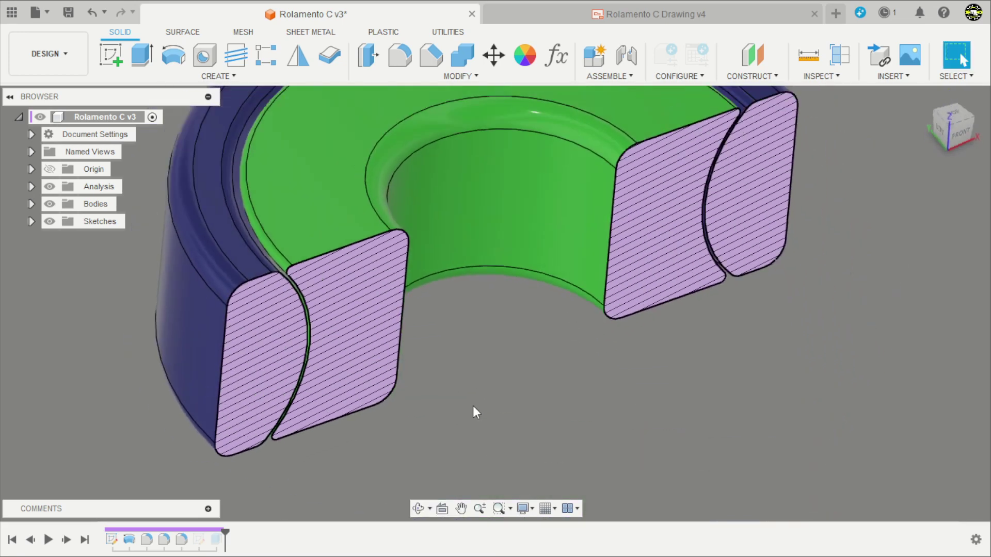
scroll(490, 415, down, 3)
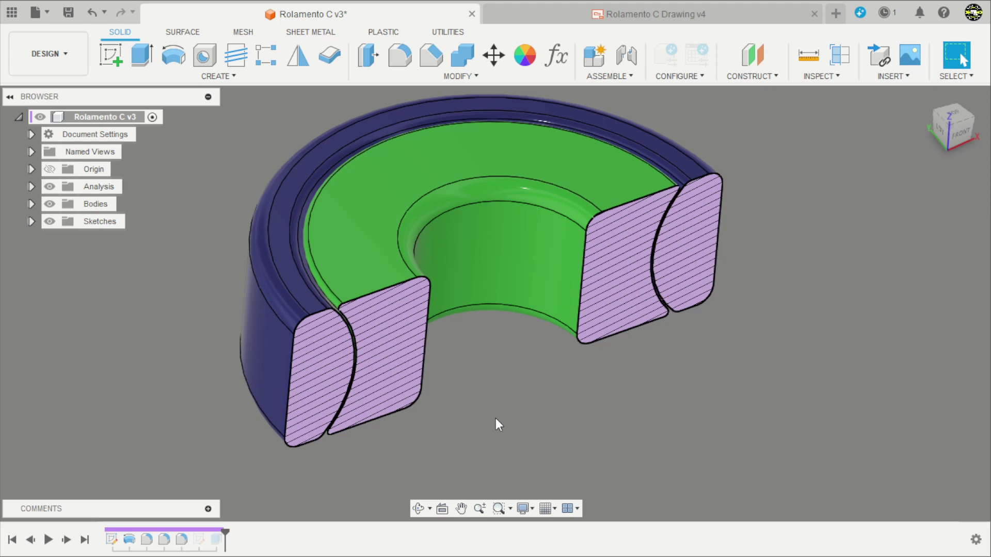
scroll(476, 450, down, 2)
scroll(506, 365, up, 2)
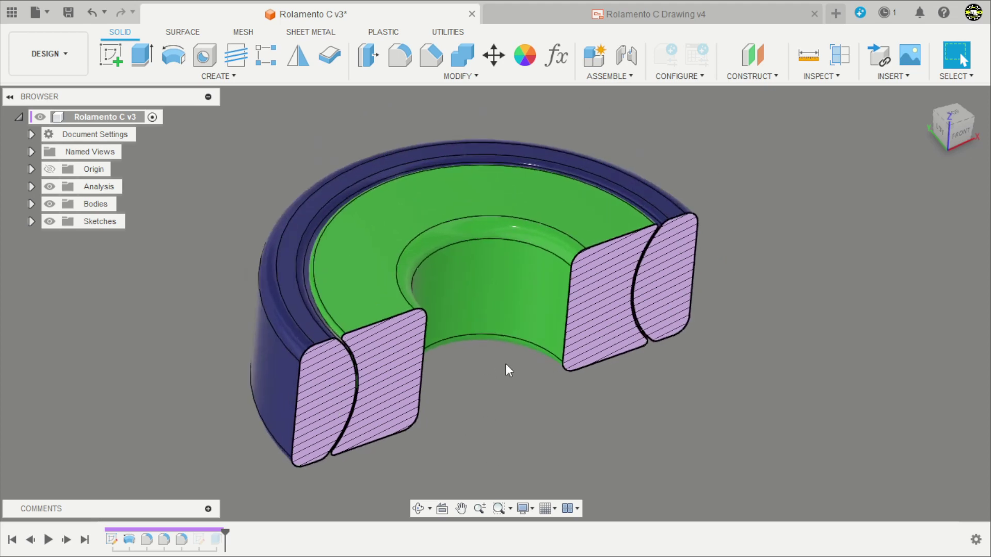
click(577, 13)
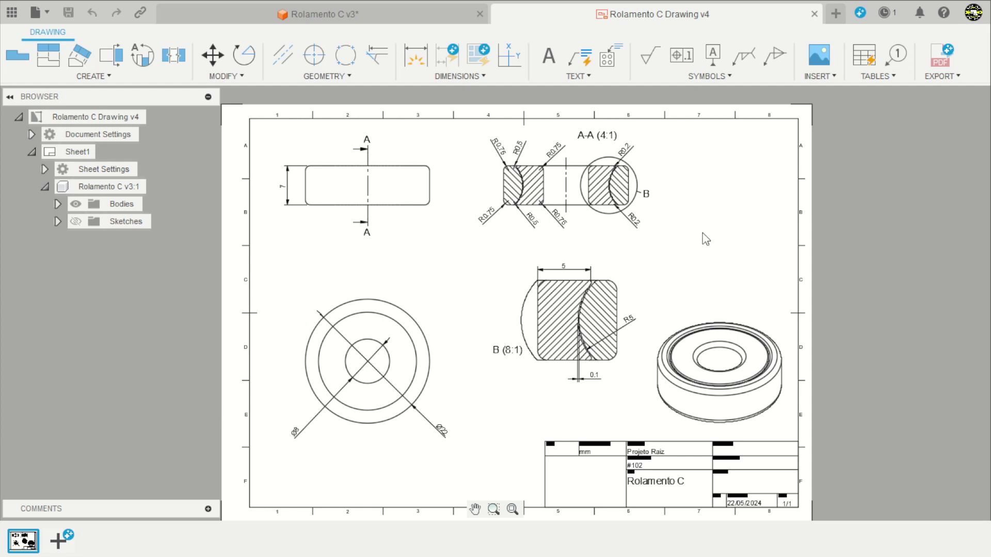
click(409, 7)
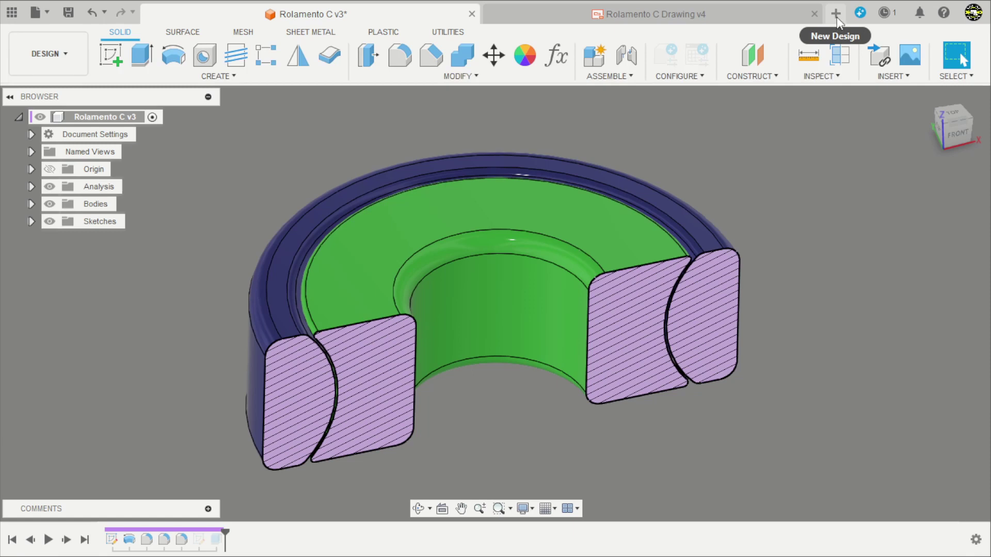
Create a new design and start a sketch on the front (XZ) origin plane.
click(836, 15)
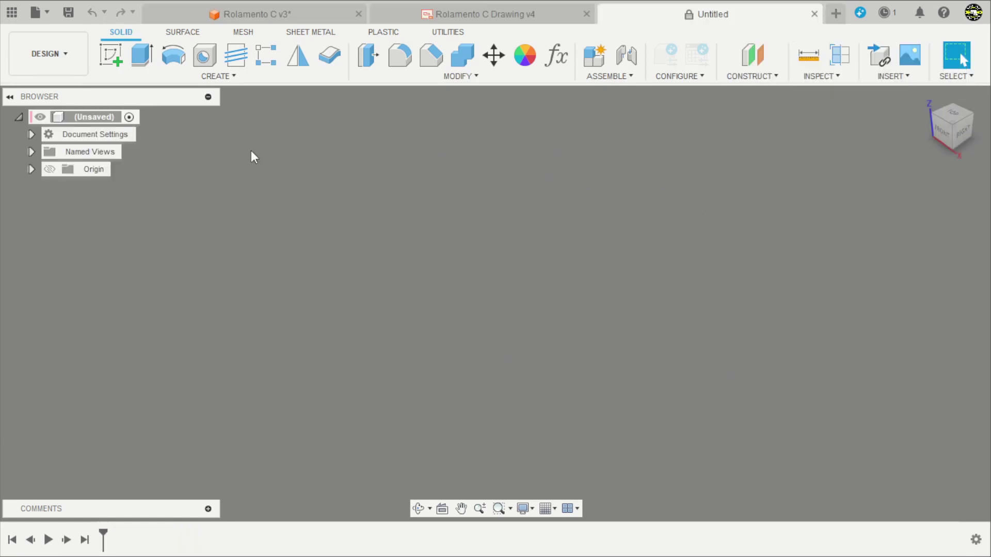
click(114, 59)
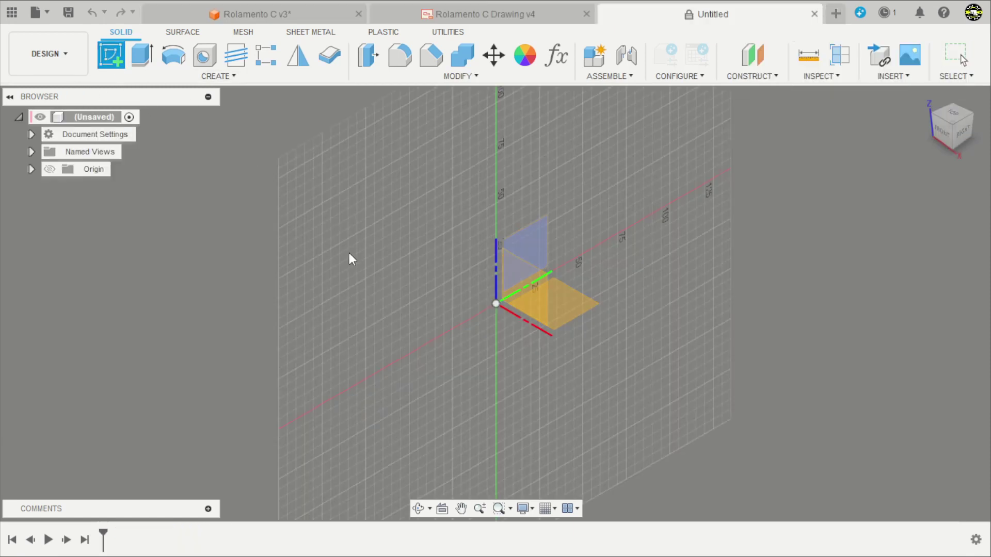
click(523, 291)
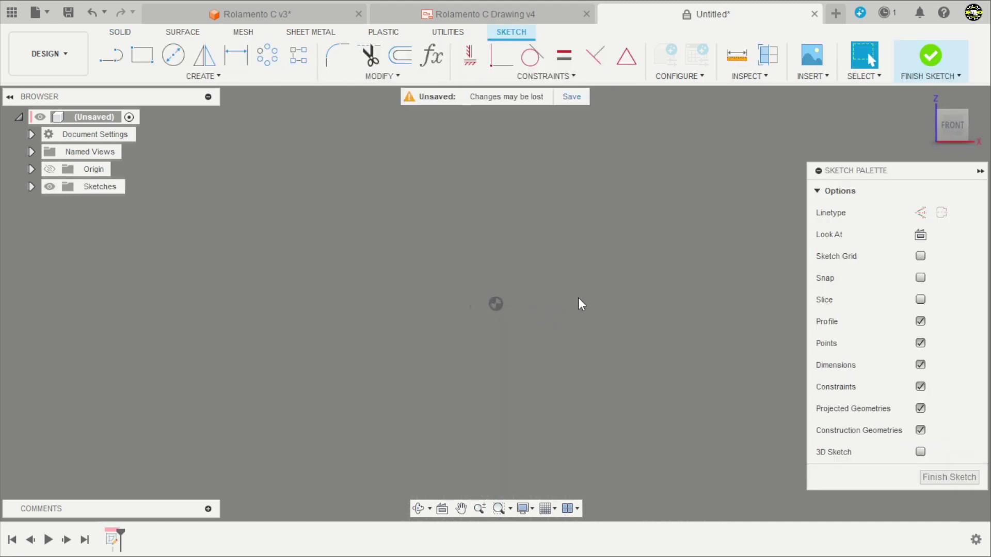
Sketch a vertical line about 57 mm long near the origin and constrain its midpoint to the origin.
click(121, 61)
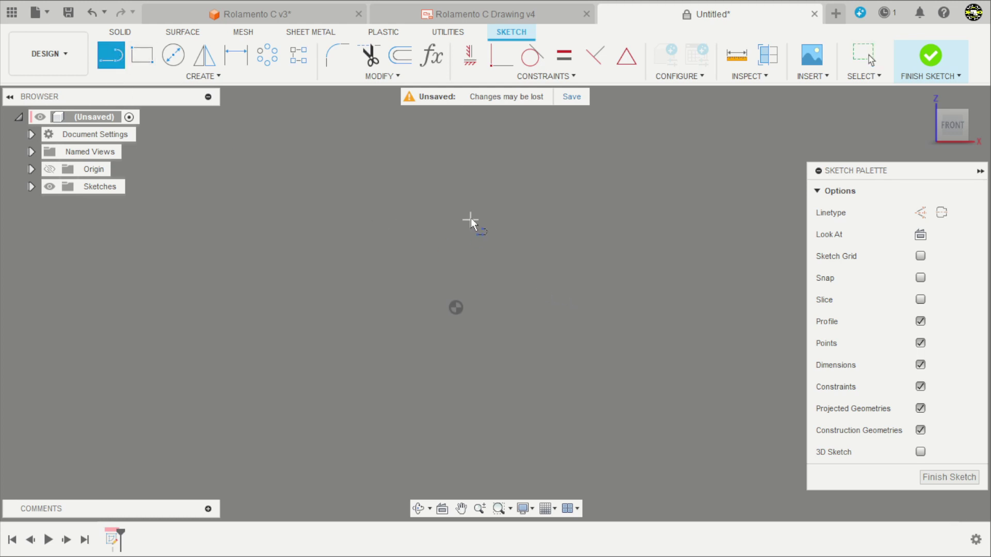
click(475, 210)
click(476, 425)
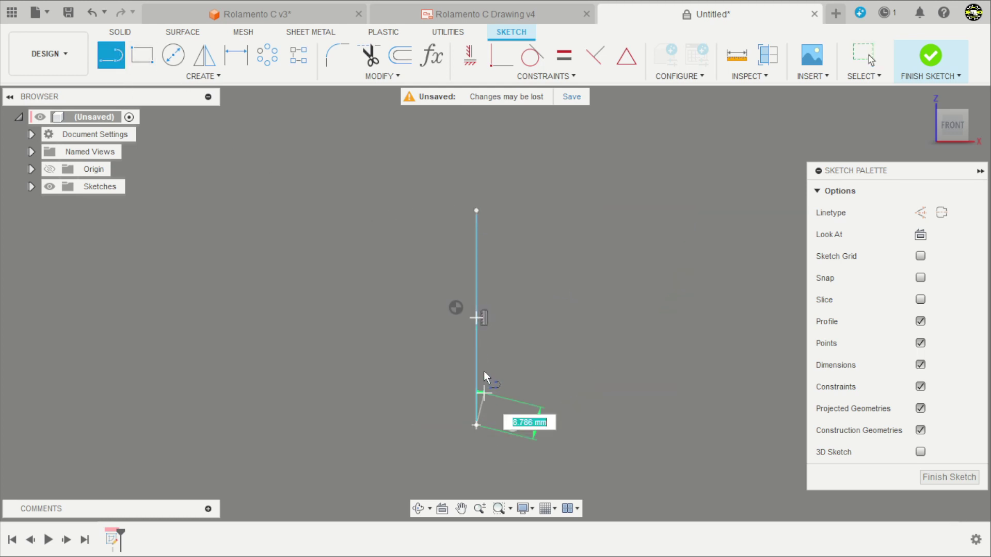
key(Escape)
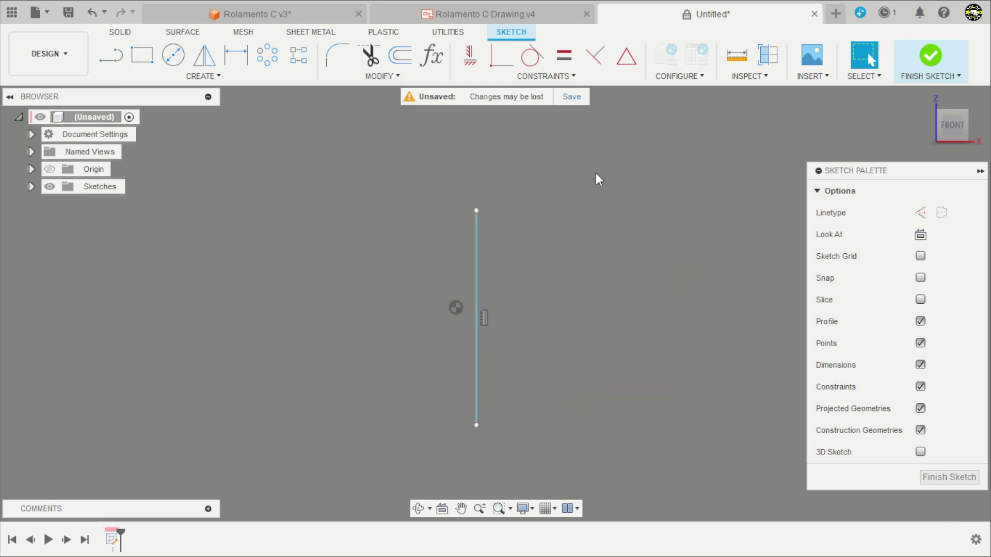
click(626, 57)
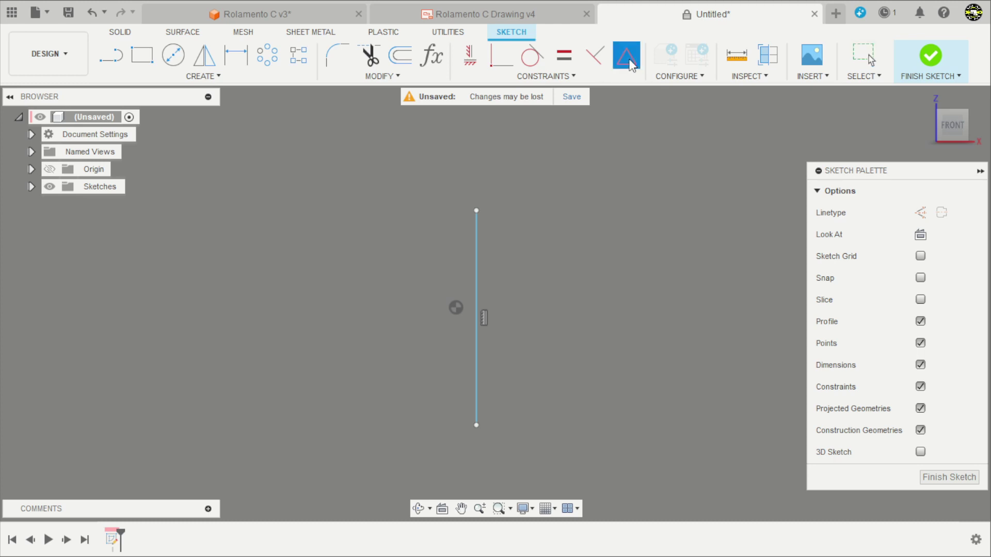
click(475, 252)
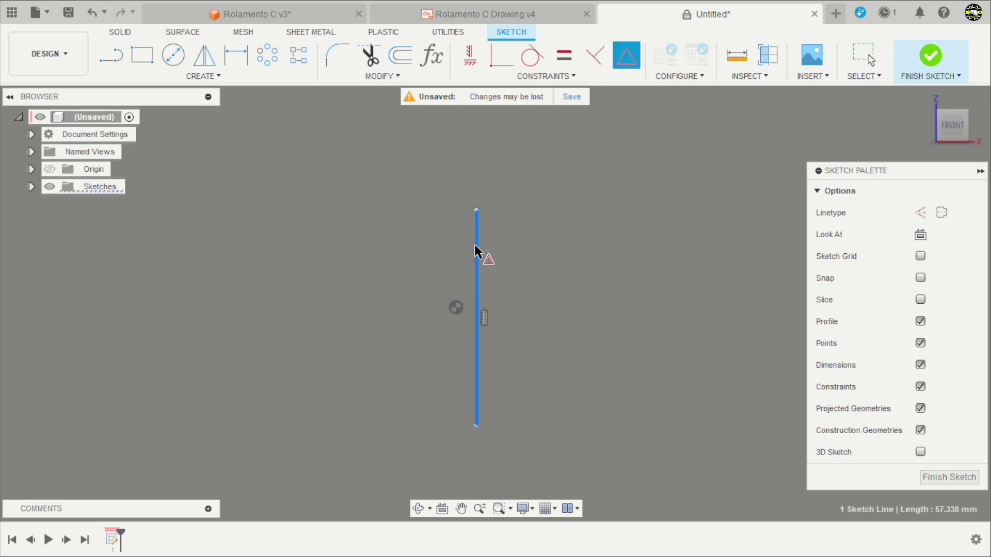
click(456, 309)
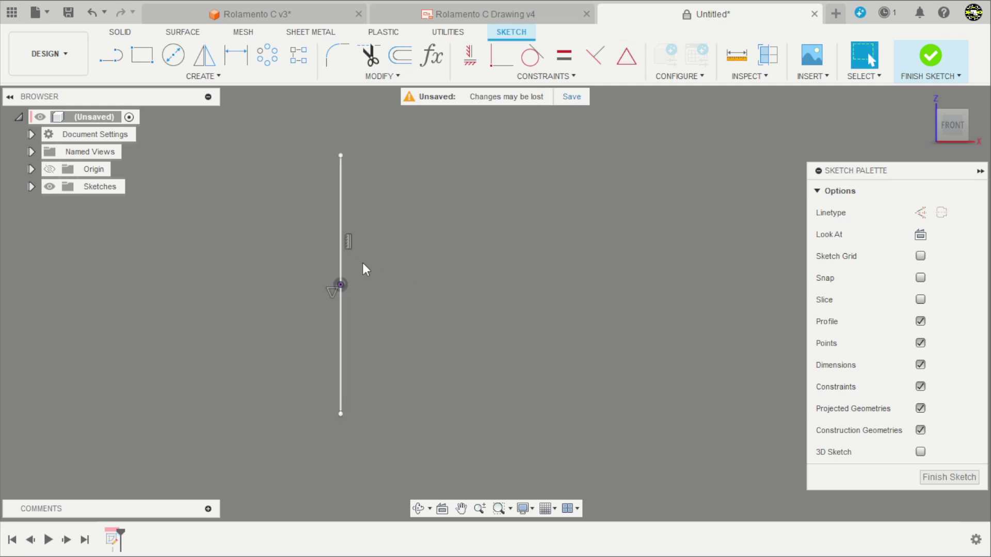
Dimension the vertical line's length at 7 mm and move the dimension closer to the line.
key(d)
click(341, 271)
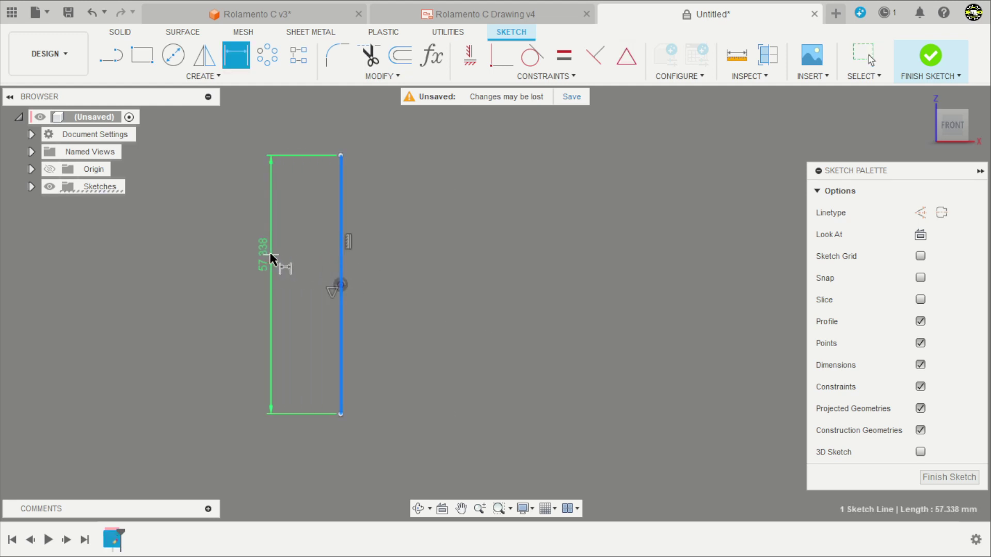
click(271, 258)
text(7)
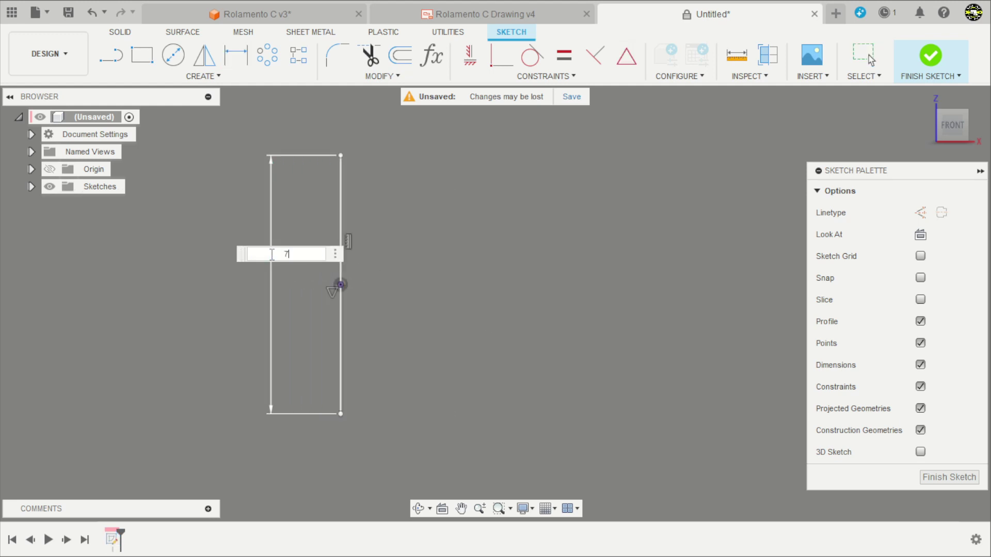
key(Return)
scroll(289, 286, up, 5)
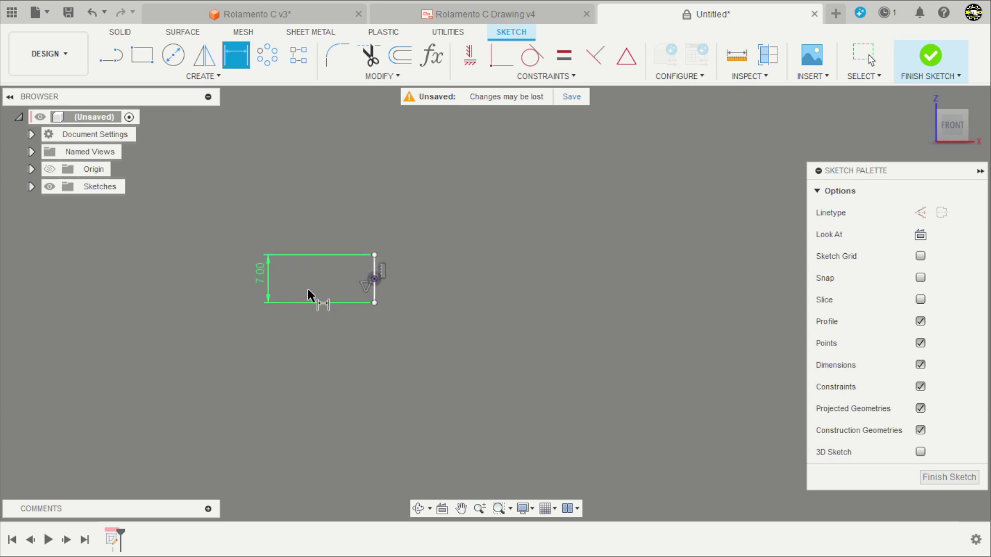
key(Escape)
drag(240, 274, 383, 276)
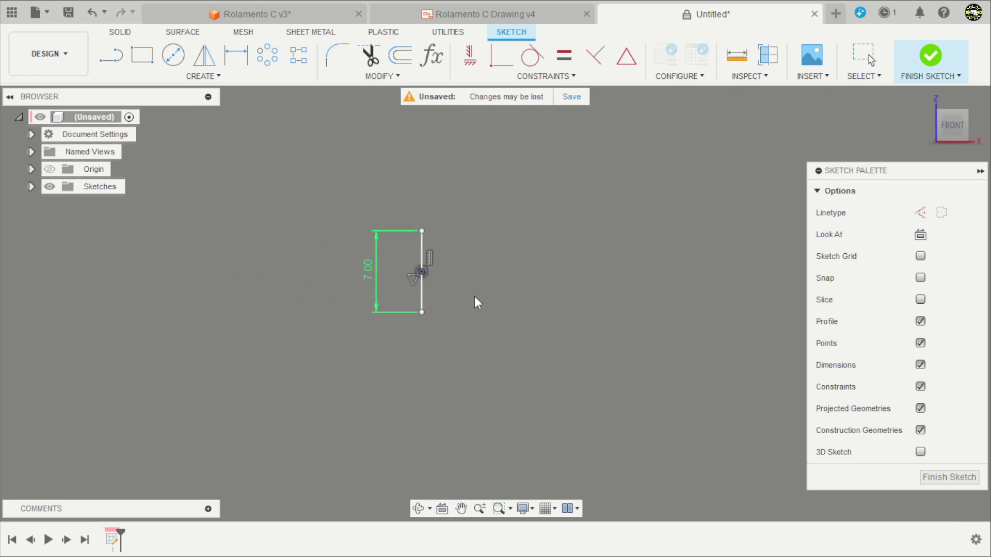
scroll(470, 291, up, 3)
Convert the vertical line through the origin into a construction line.
click(386, 219)
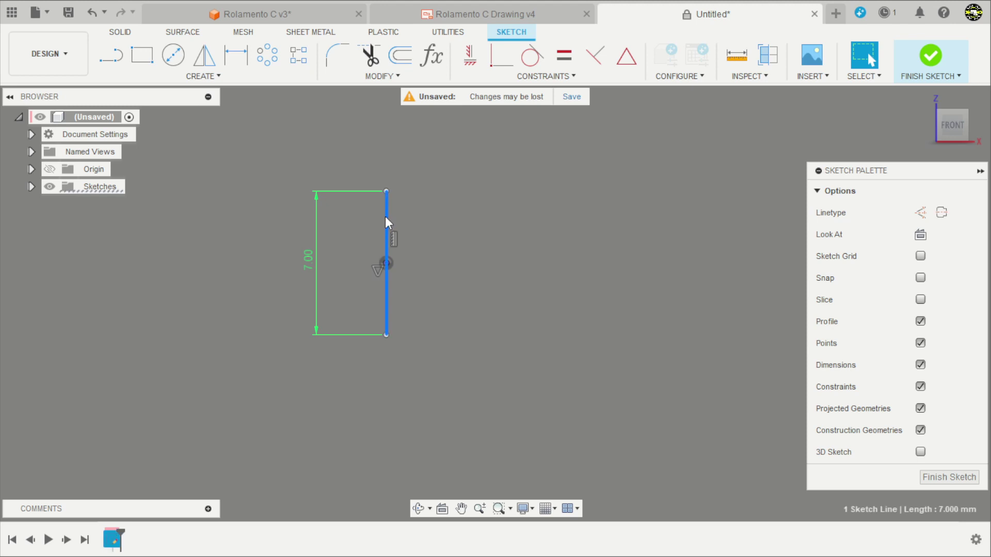
click(478, 214)
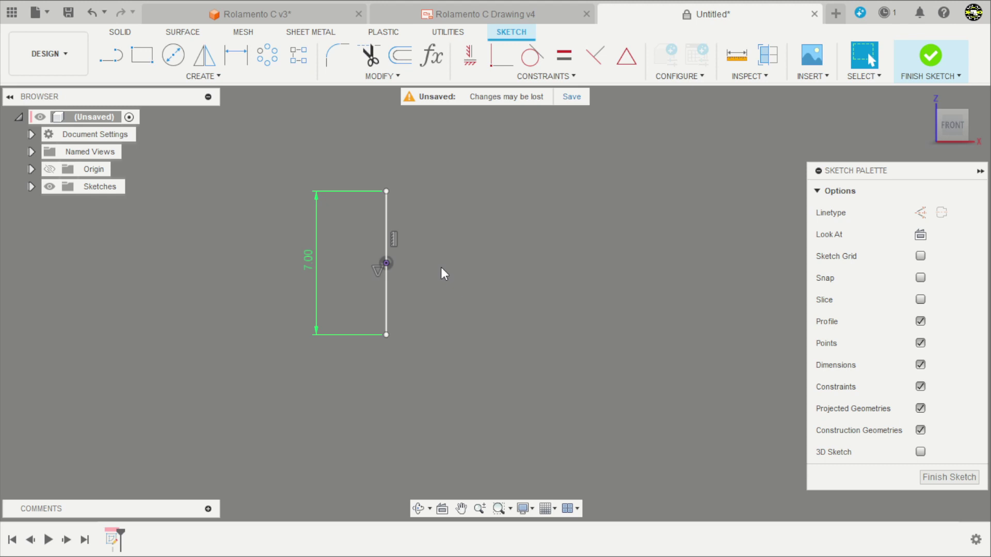
click(386, 224)
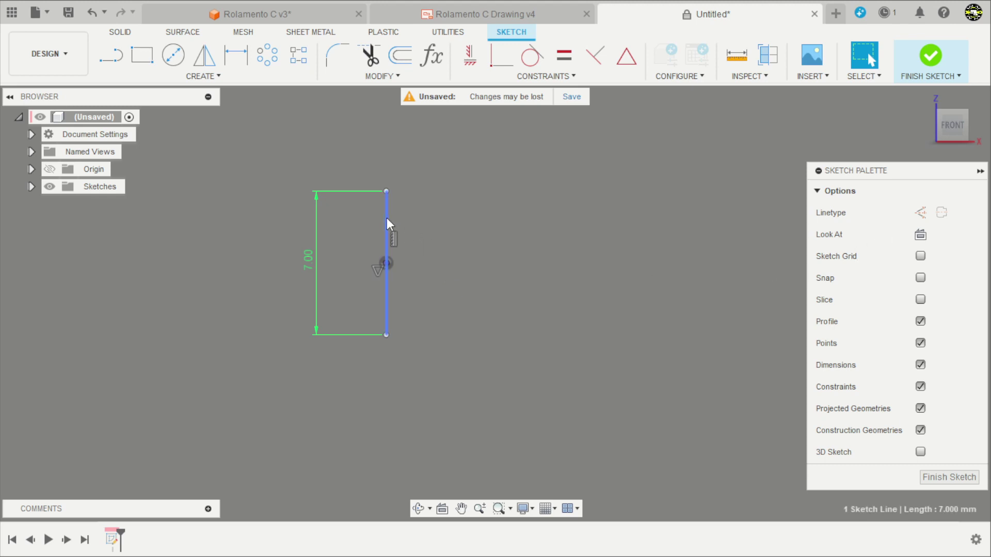
click(941, 212)
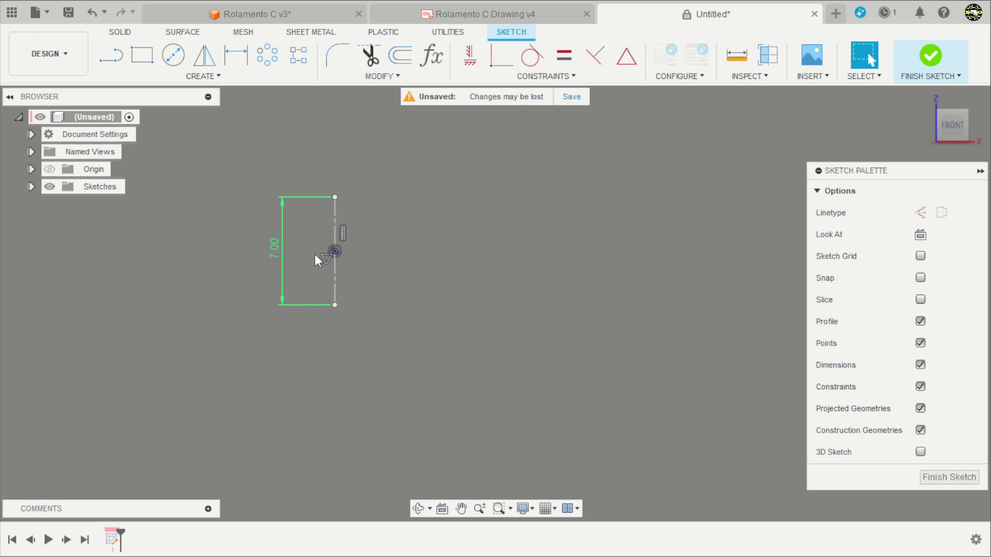
Sketch an open C-shaped profile right of the construction line, with one vertical line and two horizontal lines about 2.9 mm long opening outward.
key(l)
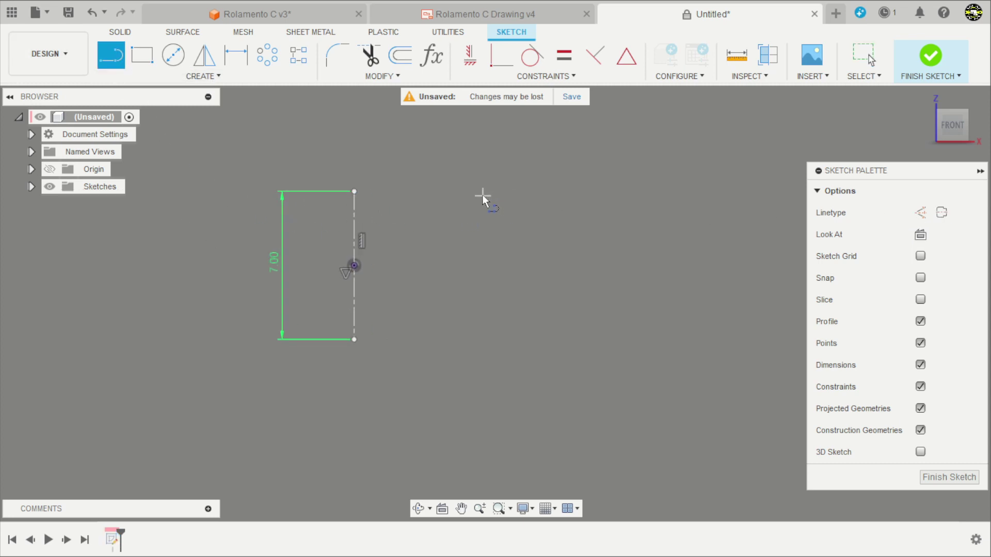
scroll(483, 198, up, 2)
click(540, 194)
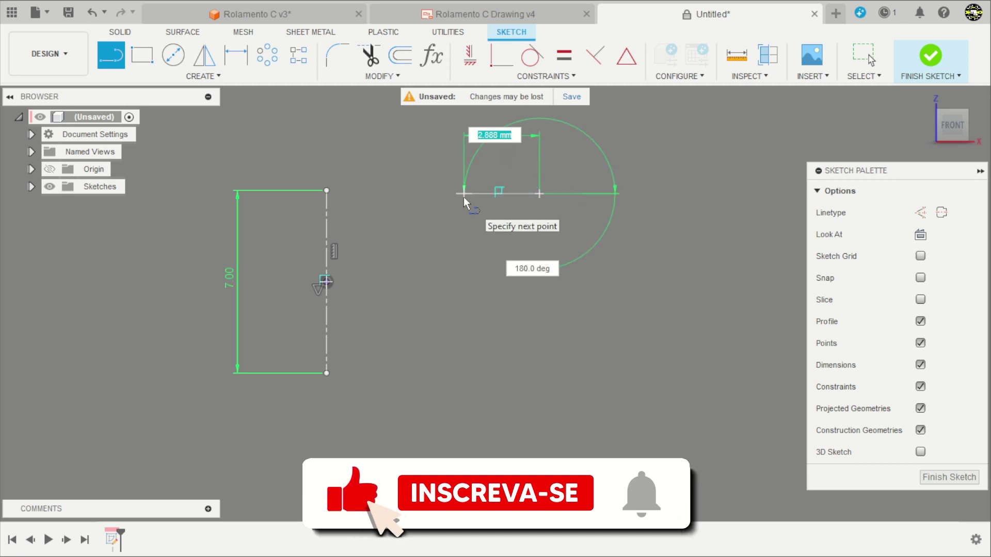
click(463, 194)
click(462, 361)
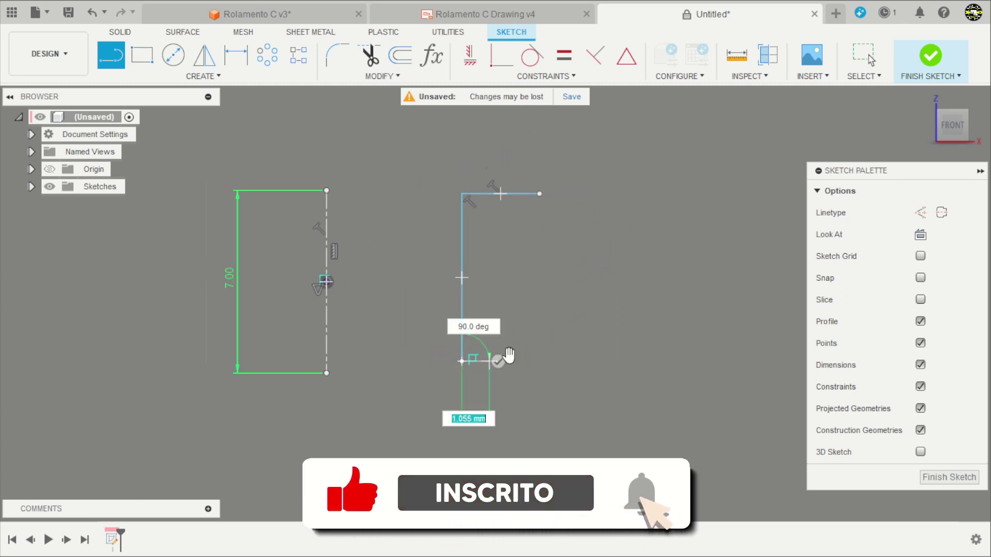
scroll(508, 355, up, 1)
click(539, 360)
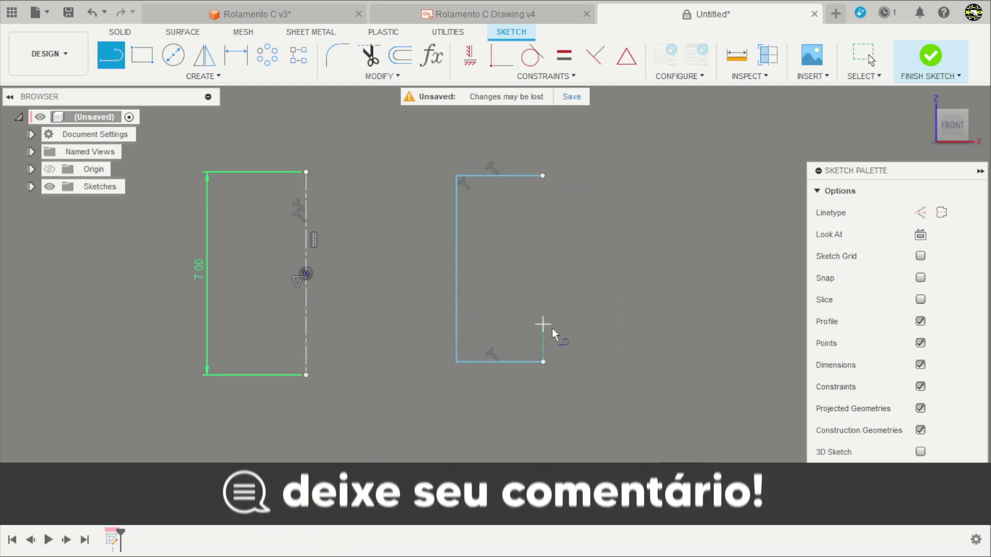
scroll(638, 393, down, 3)
scroll(500, 281, up, 2)
key(Escape)
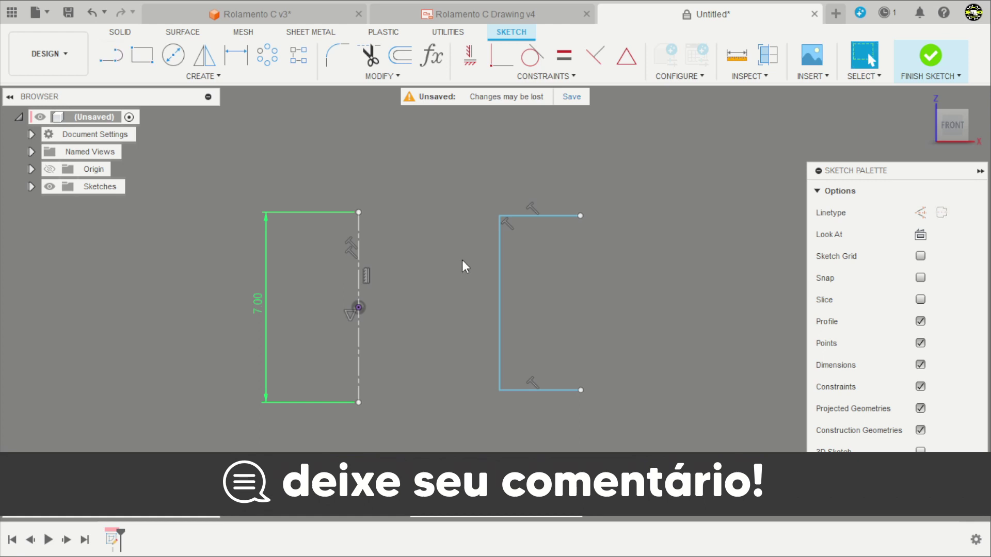
Align the profile's upper and lower left corners with the construction line's matching endpoints using horizontal constraints.
click(470, 55)
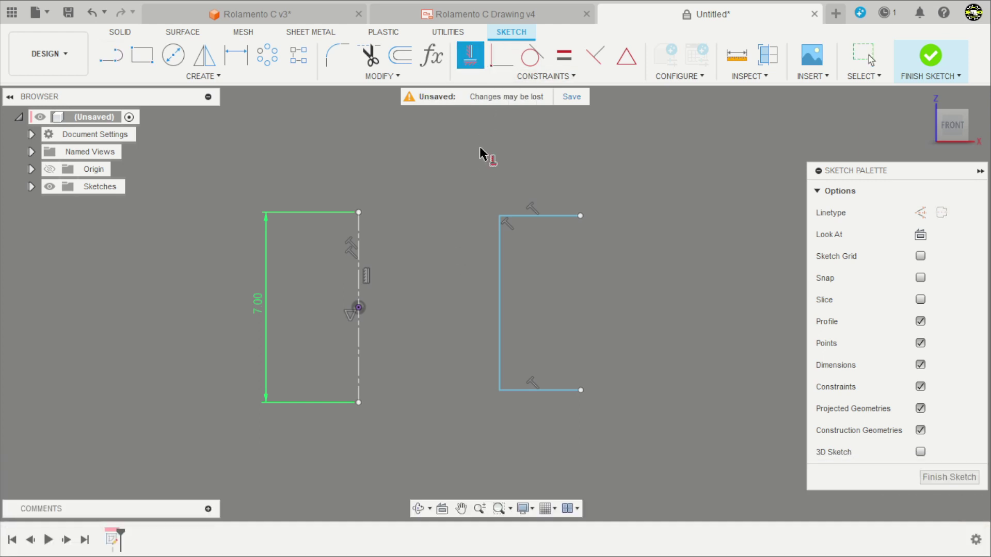
click(499, 216)
click(358, 212)
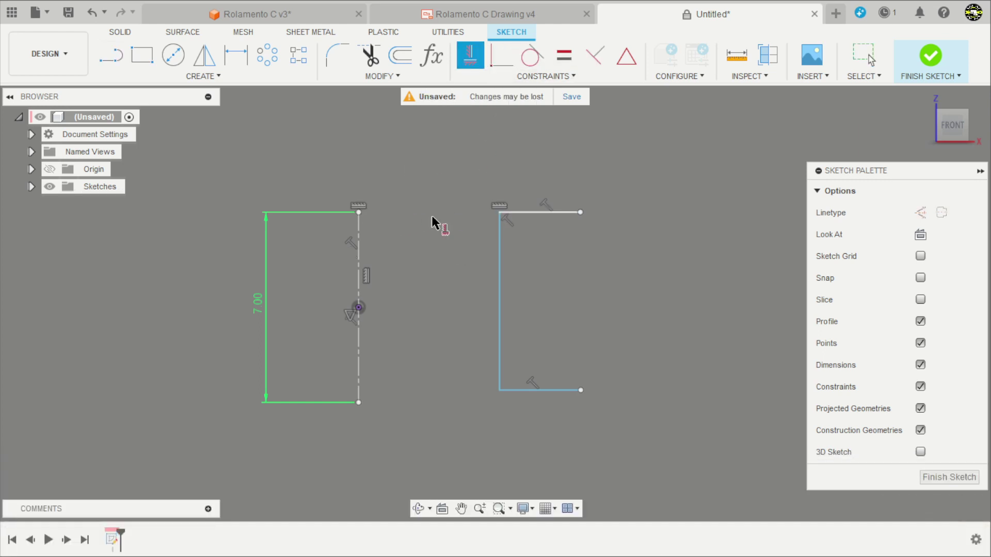
click(499, 390)
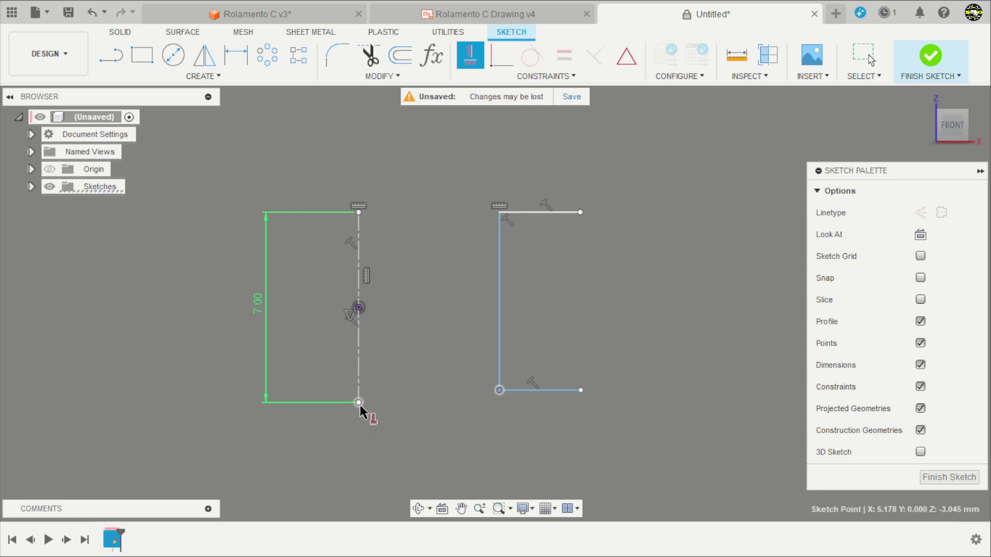
click(358, 402)
scroll(433, 406, down, 2)
scroll(412, 379, up, 2)
key(Escape)
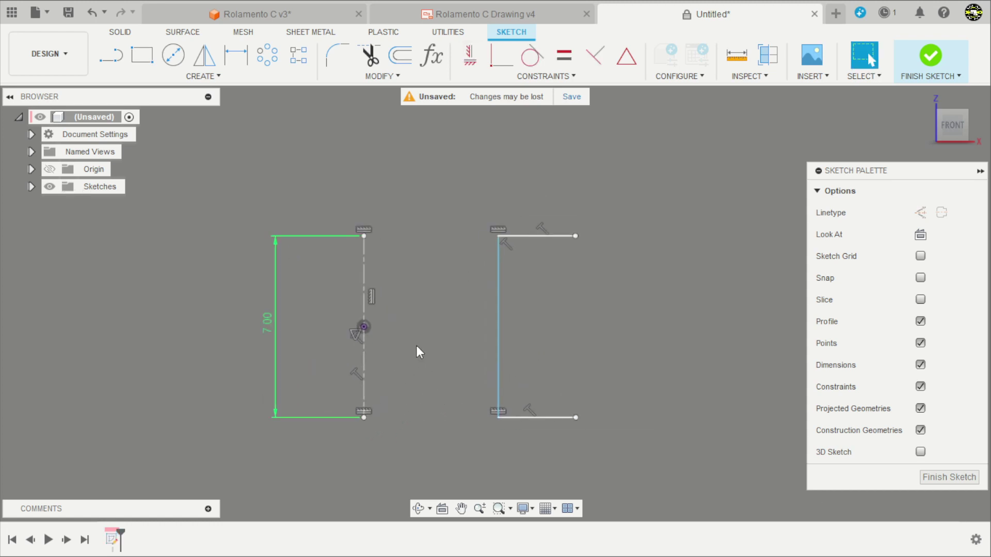
Check the reference drawing and dimension the profile's vertical line about the construction line as an 8 mm diameter.
click(515, 14)
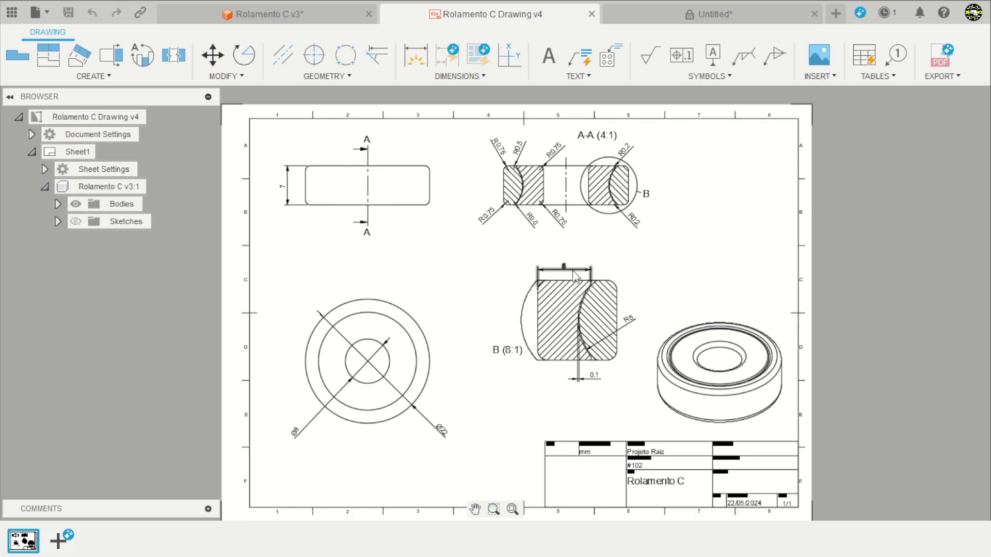
scroll(572, 279, up, 5)
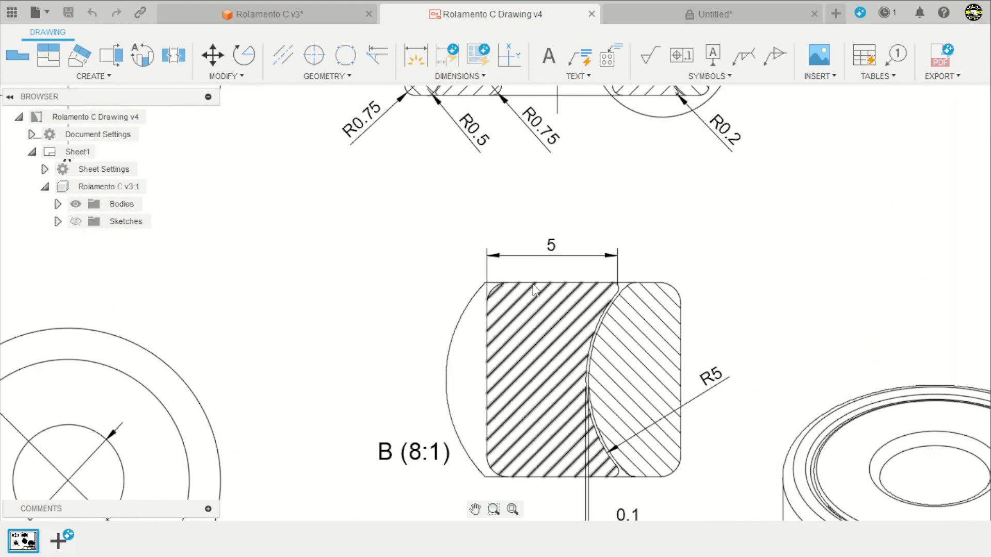
scroll(574, 284, down, 5)
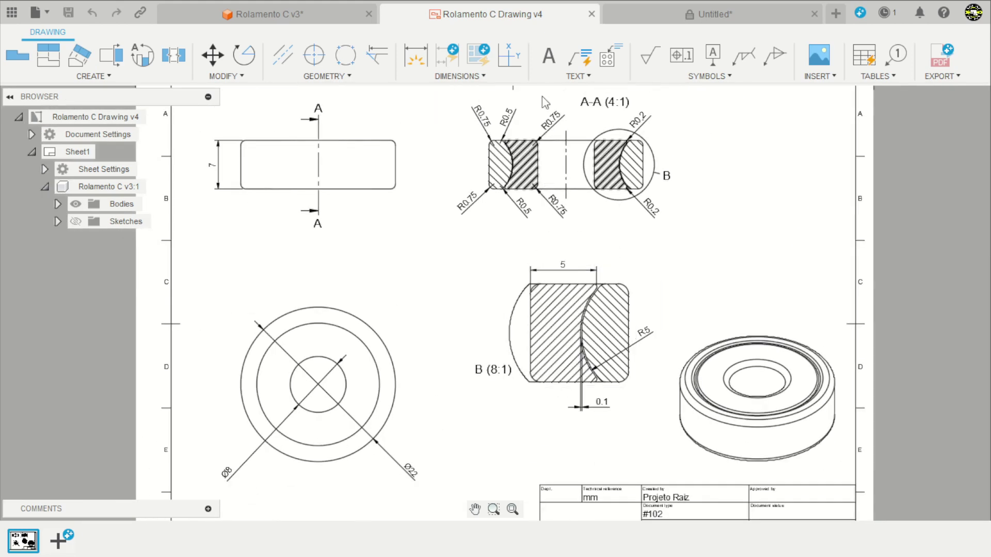
click(630, 19)
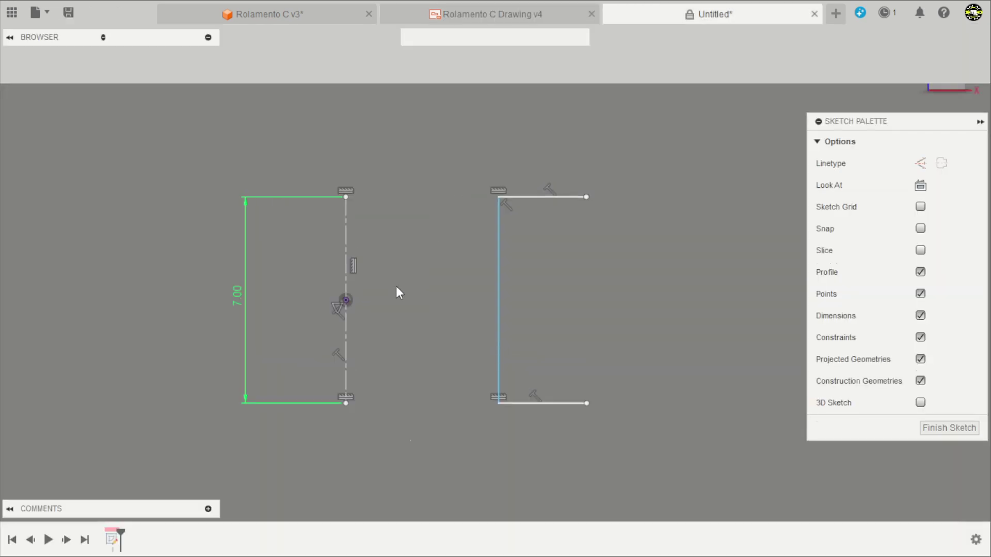
key(d)
click(498, 304)
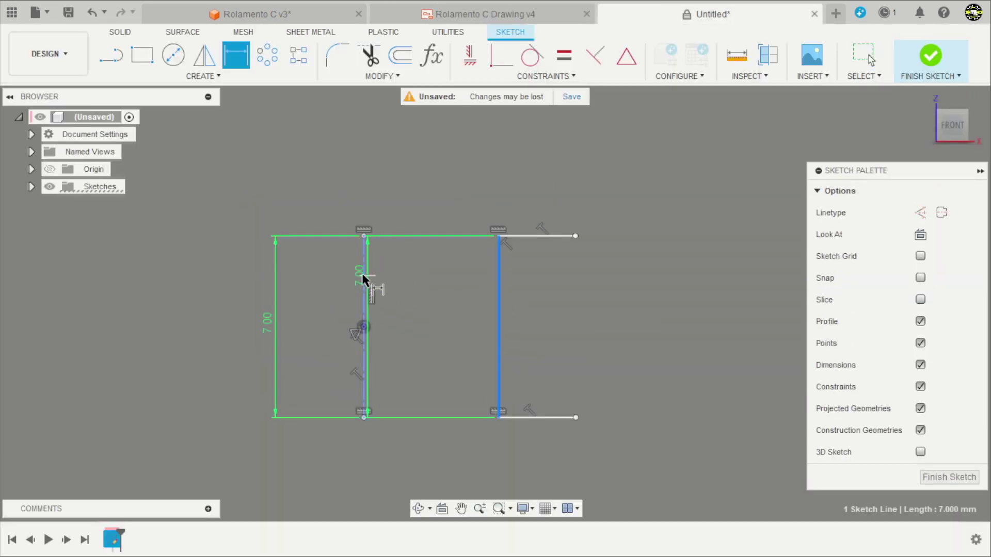
click(365, 280)
click(386, 169)
text(8)
key(Return)
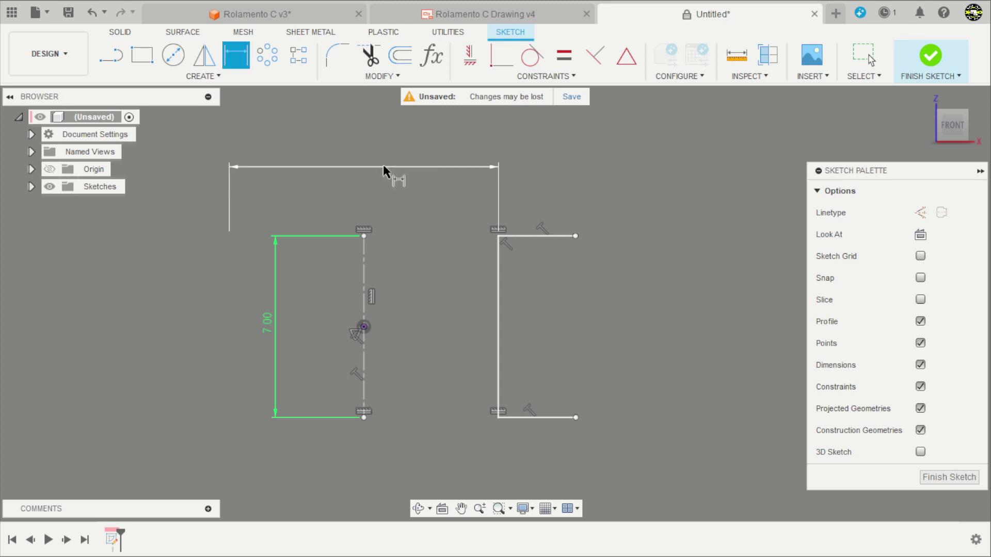
Dimension the length of the profile's upper horizontal line at 5 mm.
click(521, 234)
click(514, 173)
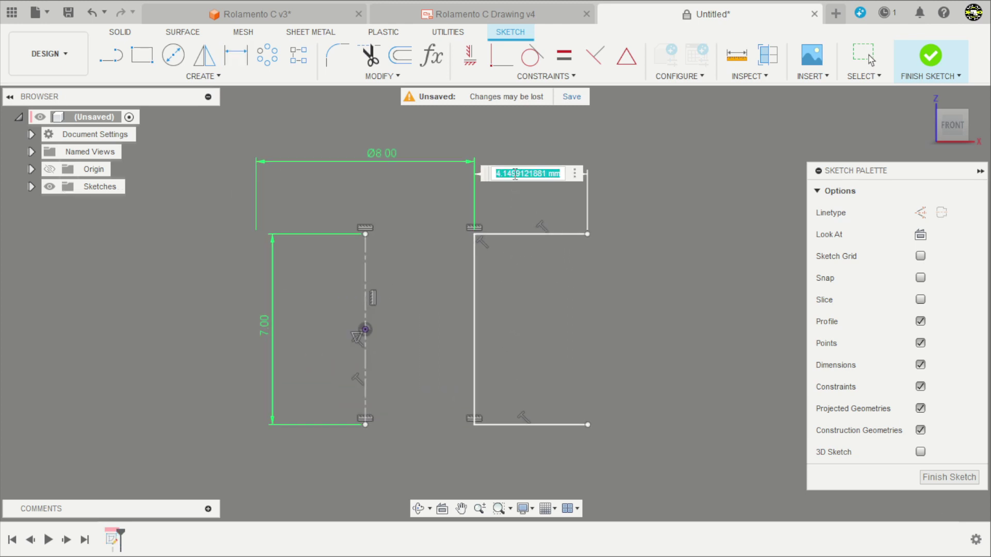
text(5)
key(Return)
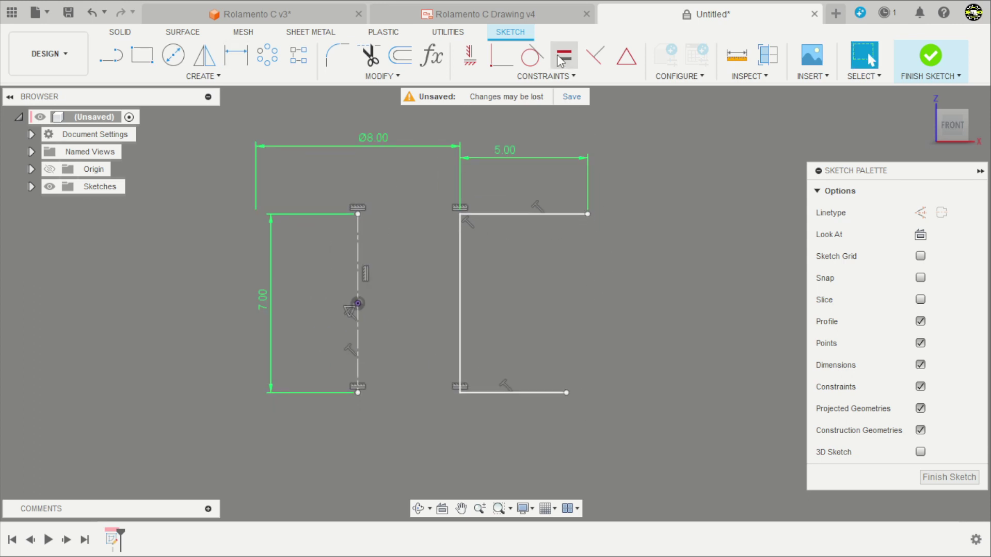
Make the two horizontal profile lines equal in length and move the 5 mm dimension farther above the profile.
click(562, 57)
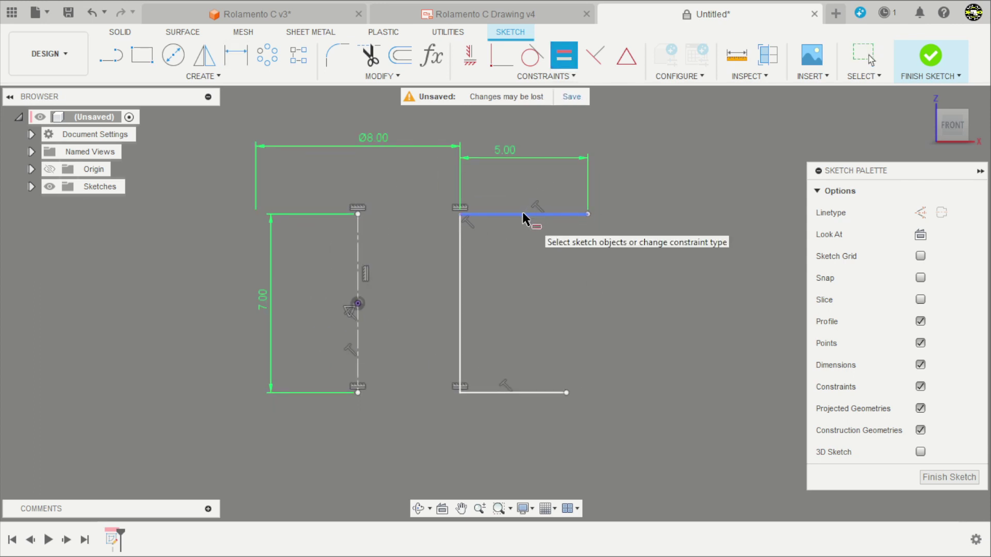
click(523, 215)
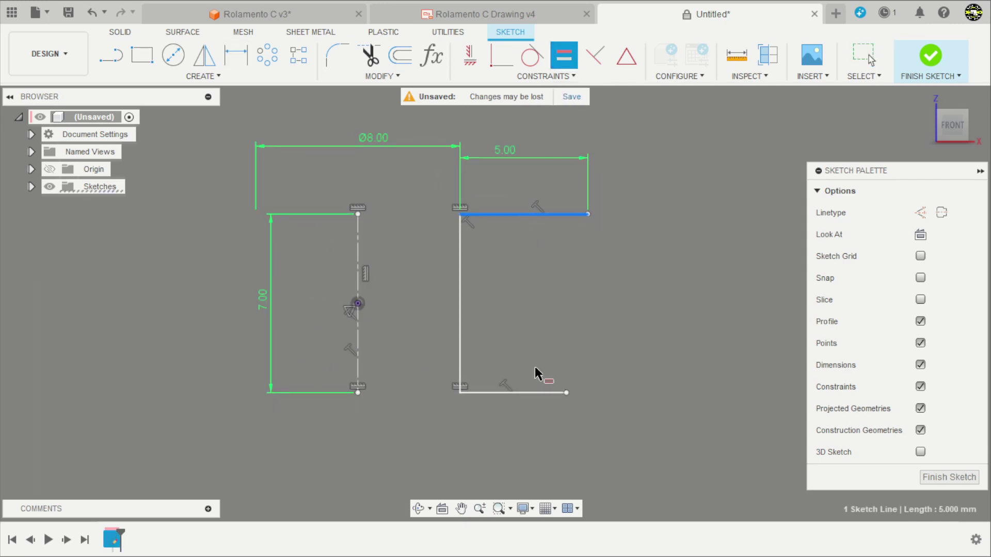
click(541, 393)
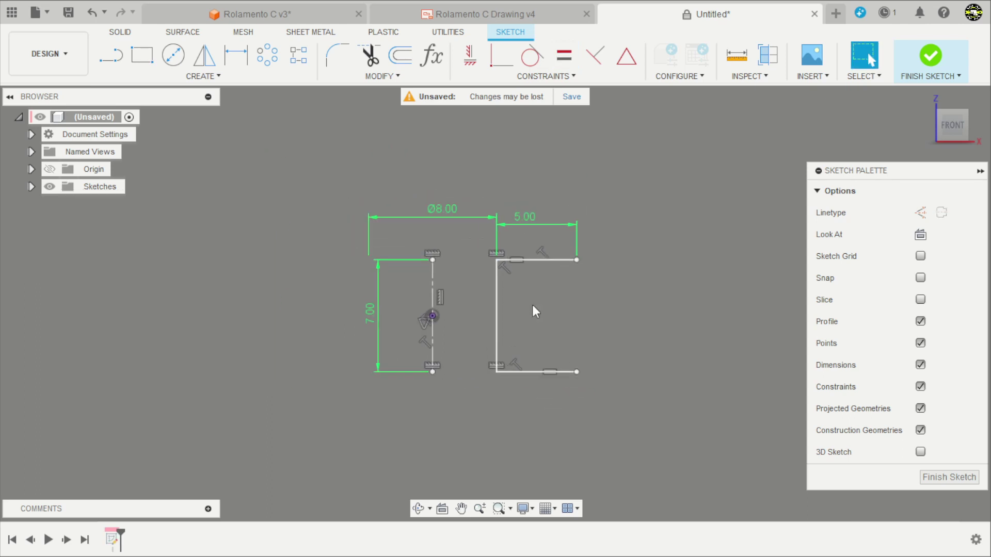
scroll(535, 310, up, 2)
drag(517, 199, 517, 174)
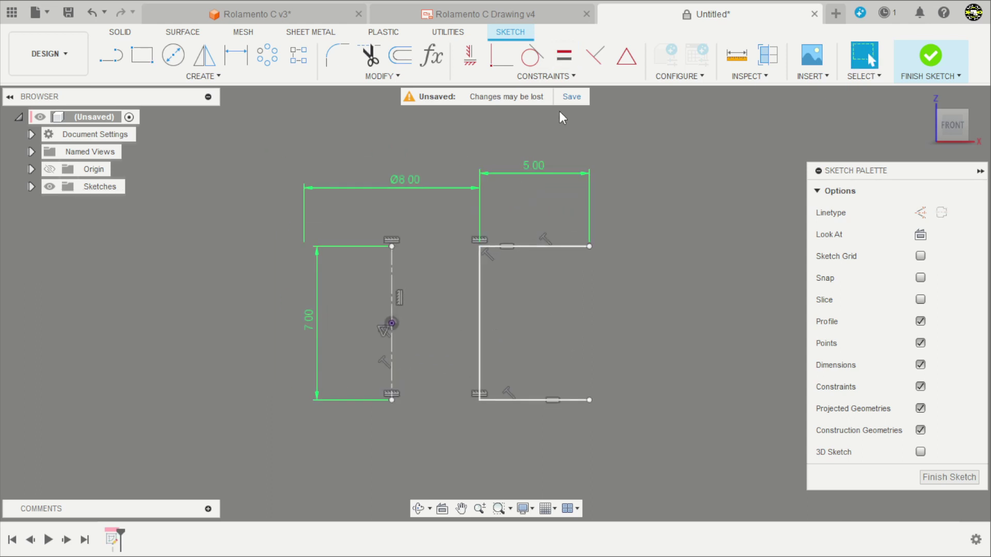
scroll(432, 262, down, 2)
scroll(559, 307, up, 2)
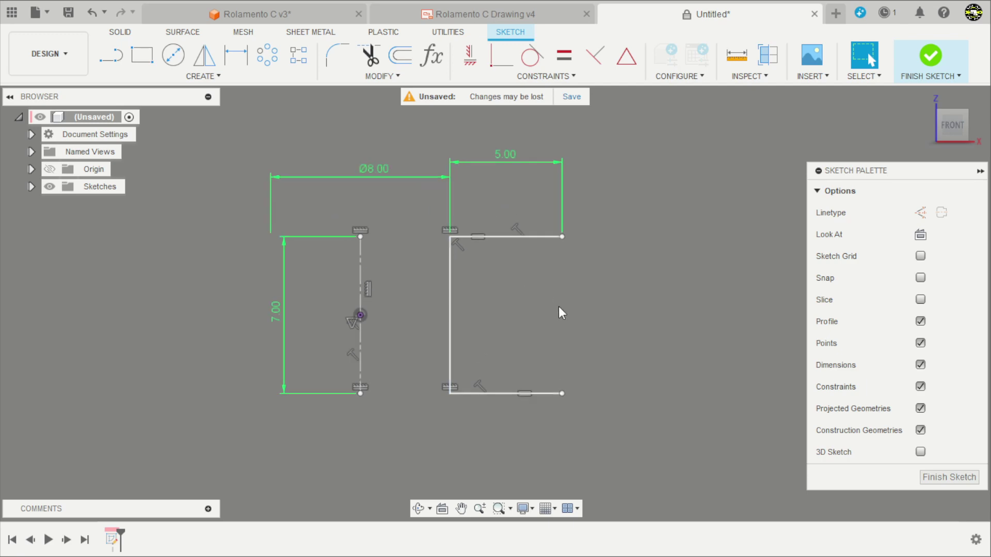
Following the reference drawing, close the profile with an inward-curving three-point arc of about 6.5 mm radius between the horizontal lines' free ends.
click(485, 14)
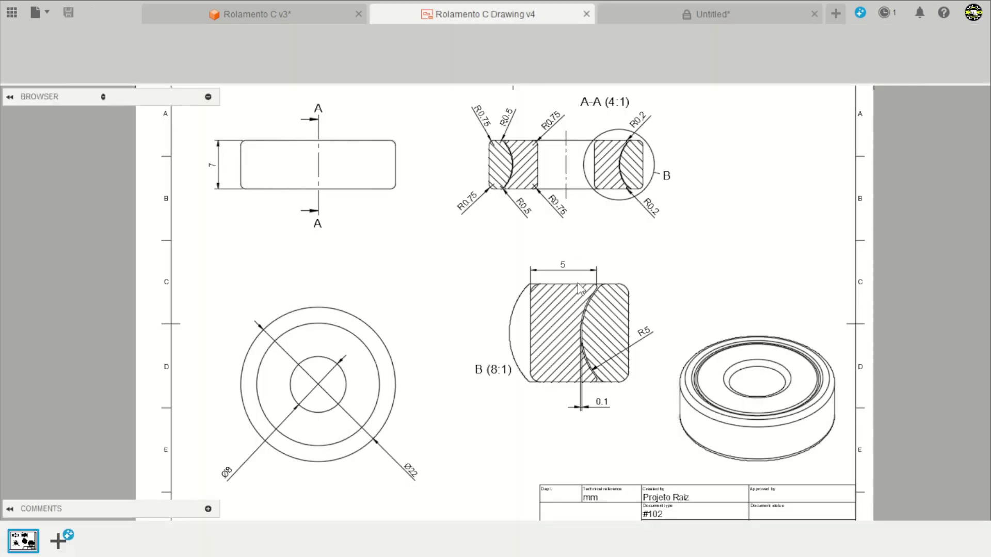
scroll(601, 356, up, 2)
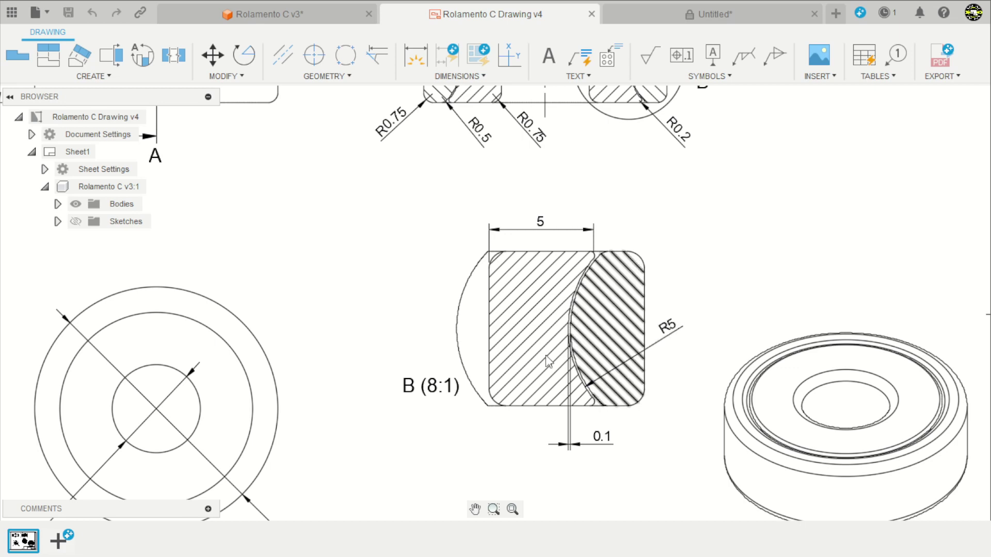
scroll(536, 351, down, 2)
click(626, 15)
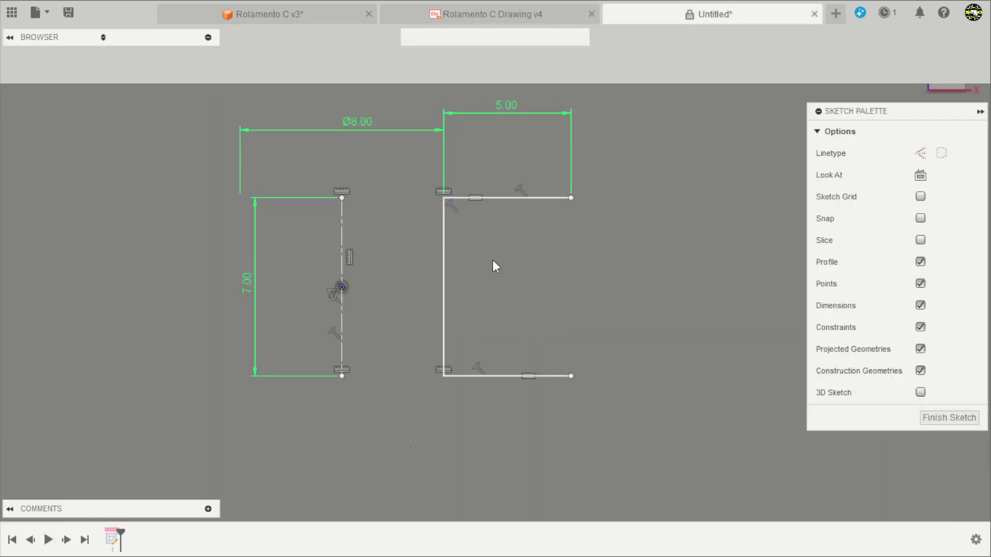
click(155, 77)
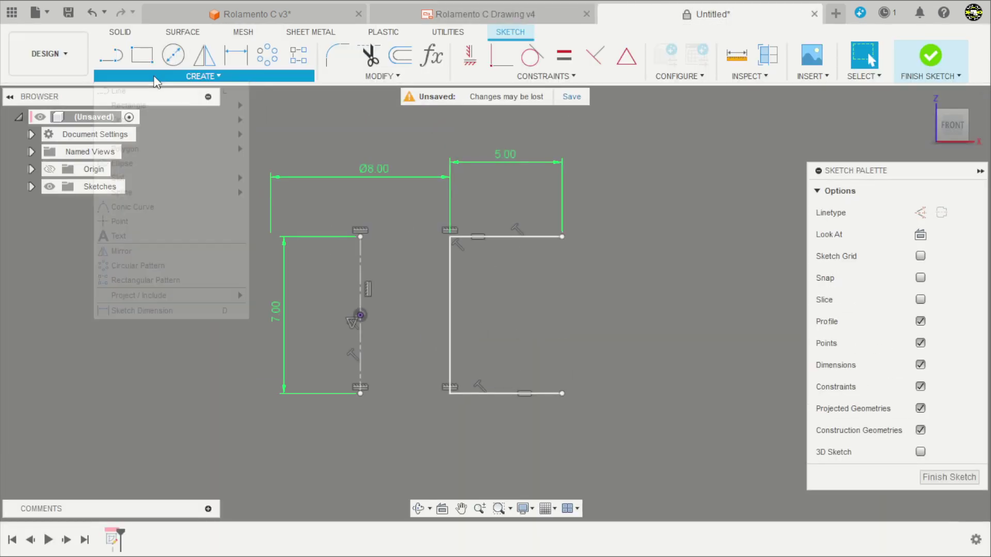
mouse_move(213, 140)
click(273, 134)
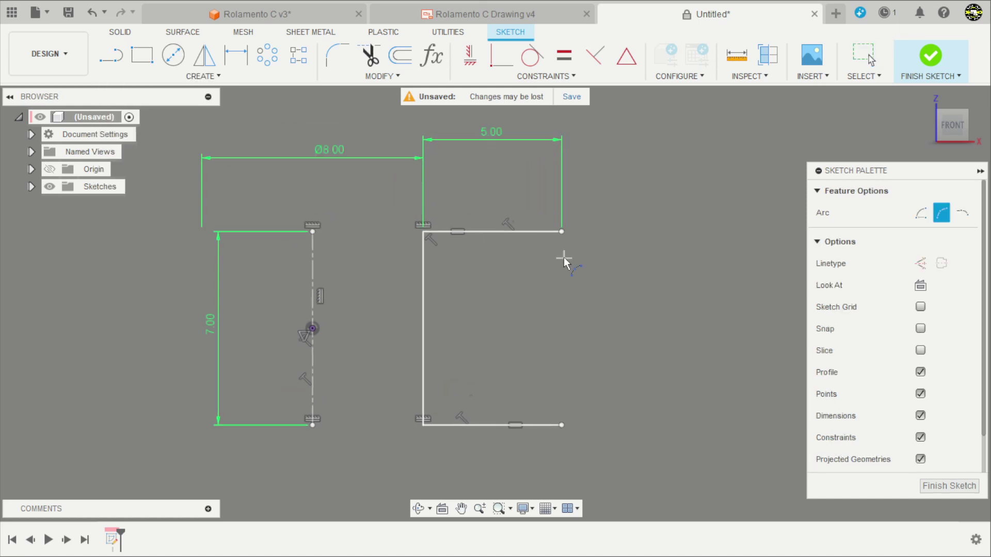
click(562, 232)
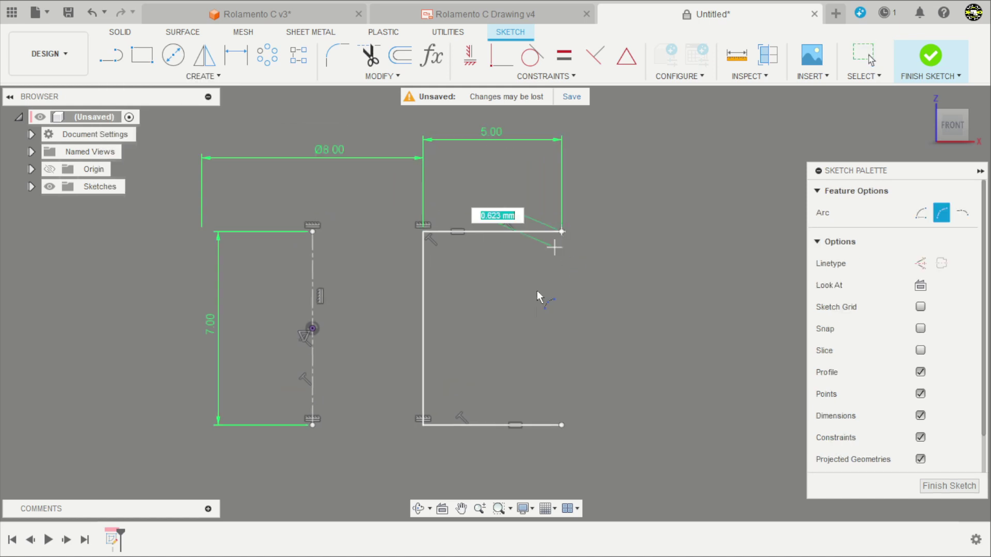
click(562, 426)
click(533, 341)
key(Escape)
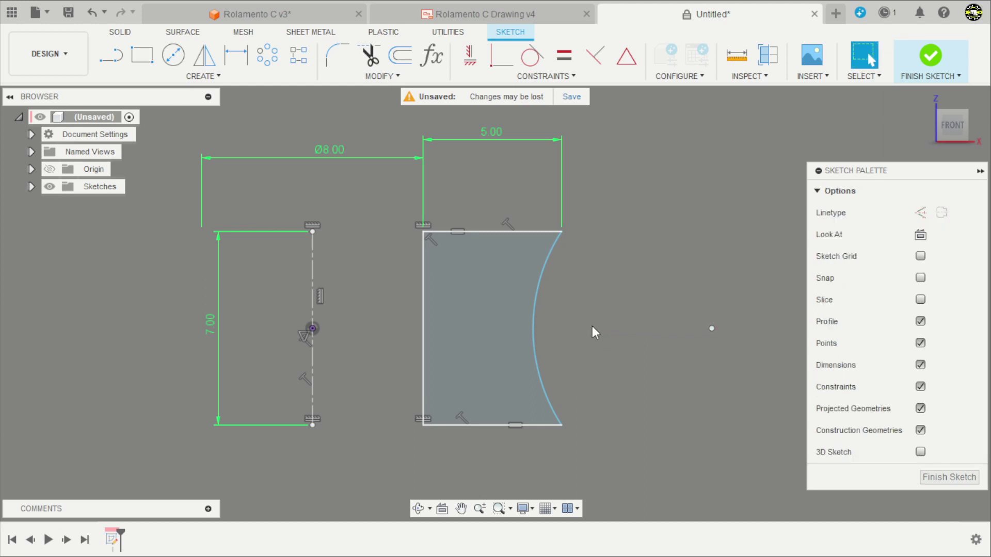
Dimension the closing arc's radius at 5 mm.
click(236, 56)
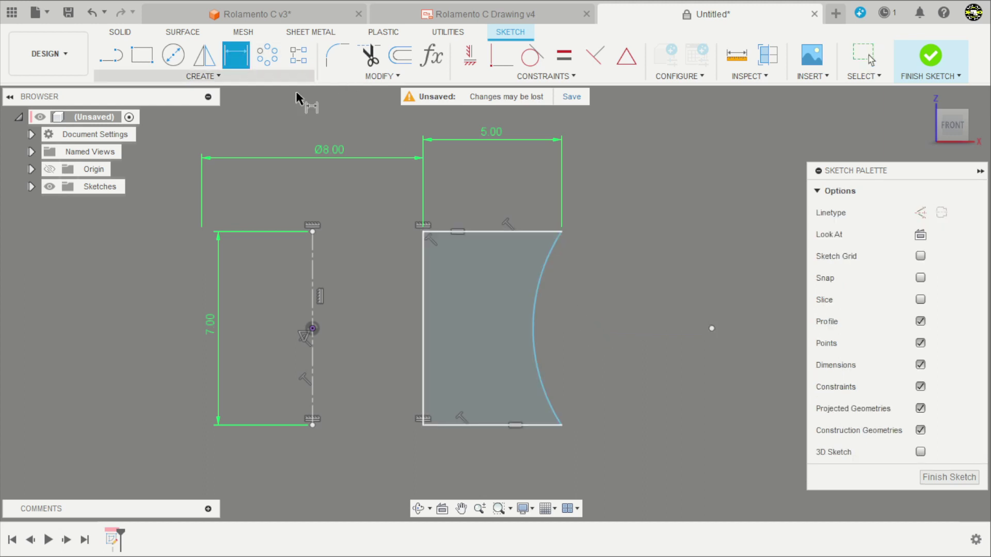
click(537, 330)
click(593, 288)
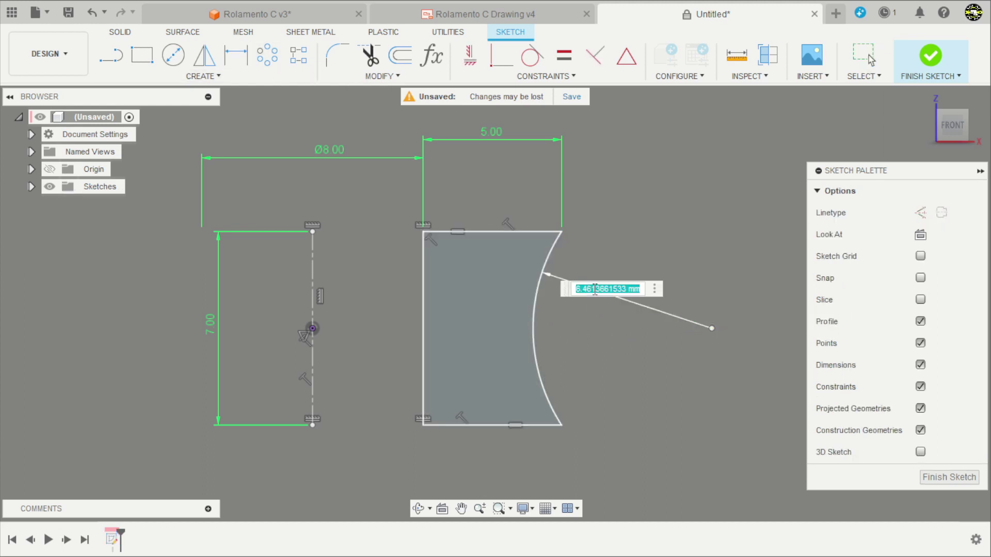
text(5)
key(Return)
key(Escape)
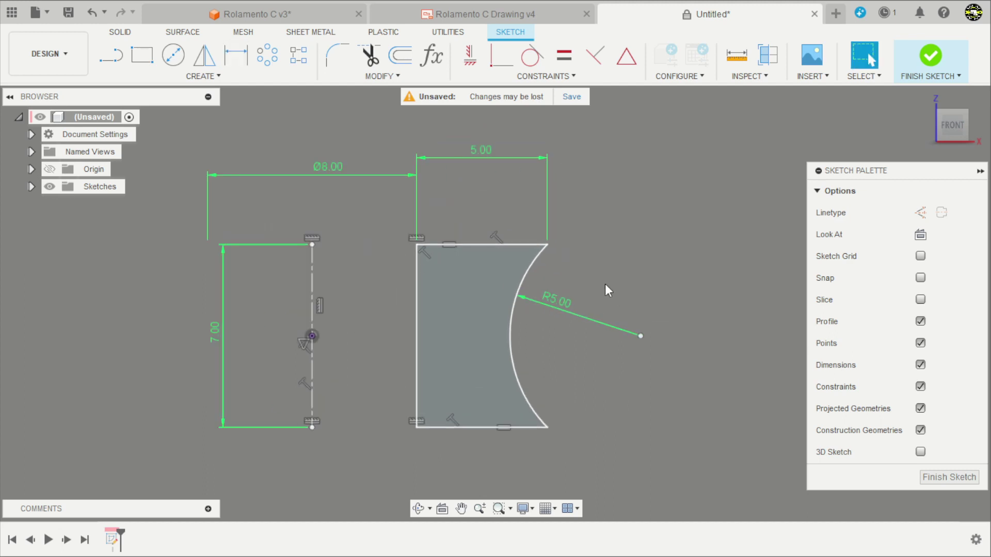
Offset only the closing arc, without chain selection, by -0.1 mm to the outer side of the profile.
scroll(431, 245, down, 4)
scroll(562, 297, up, 4)
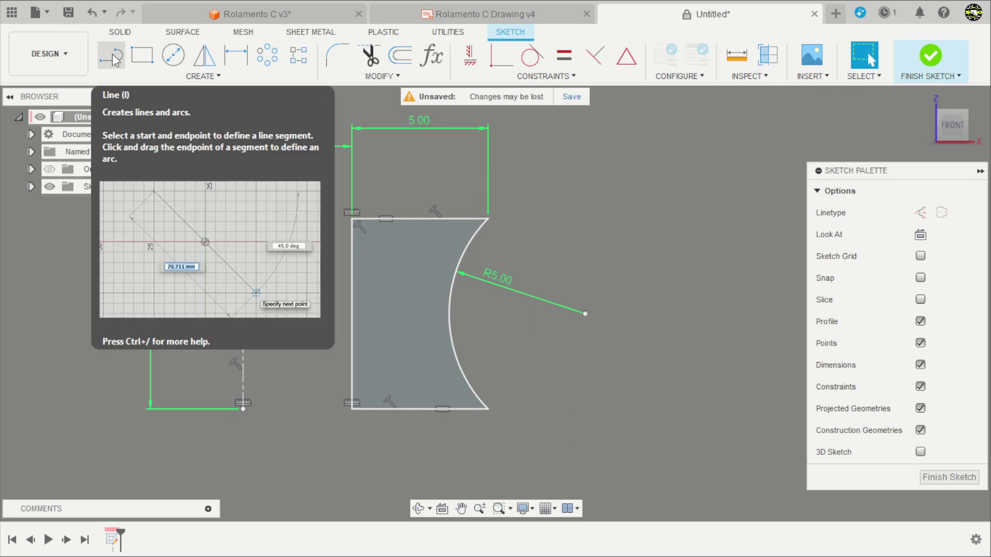
click(398, 58)
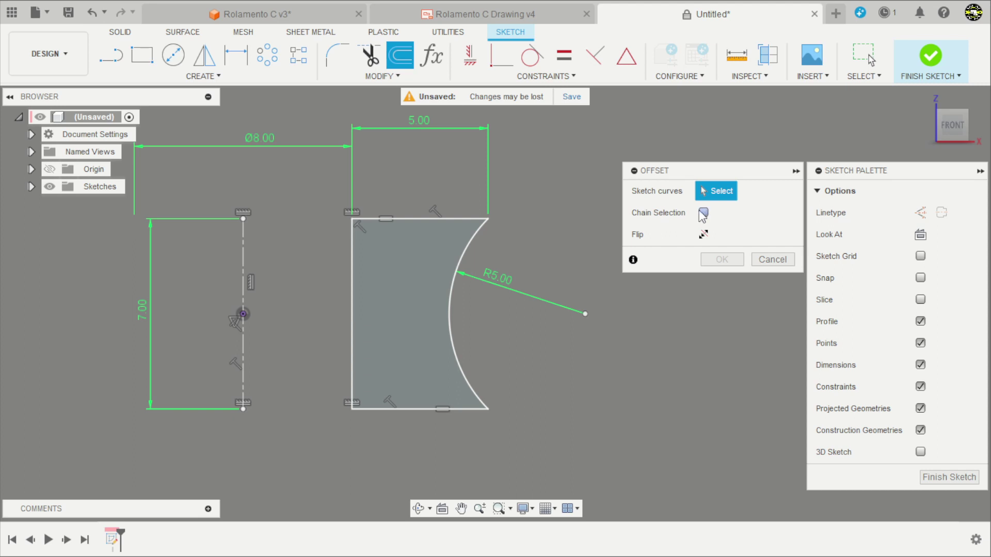
click(450, 305)
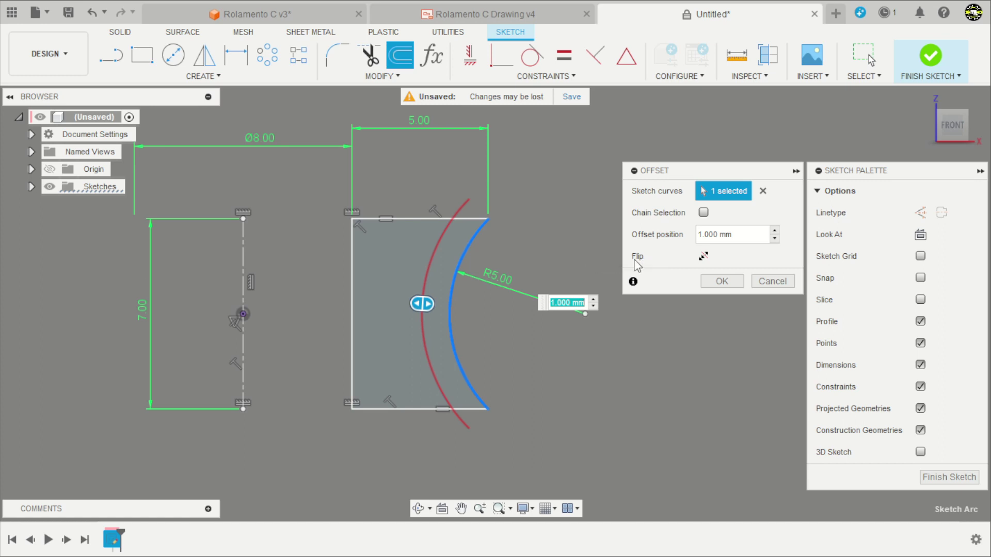
click(703, 255)
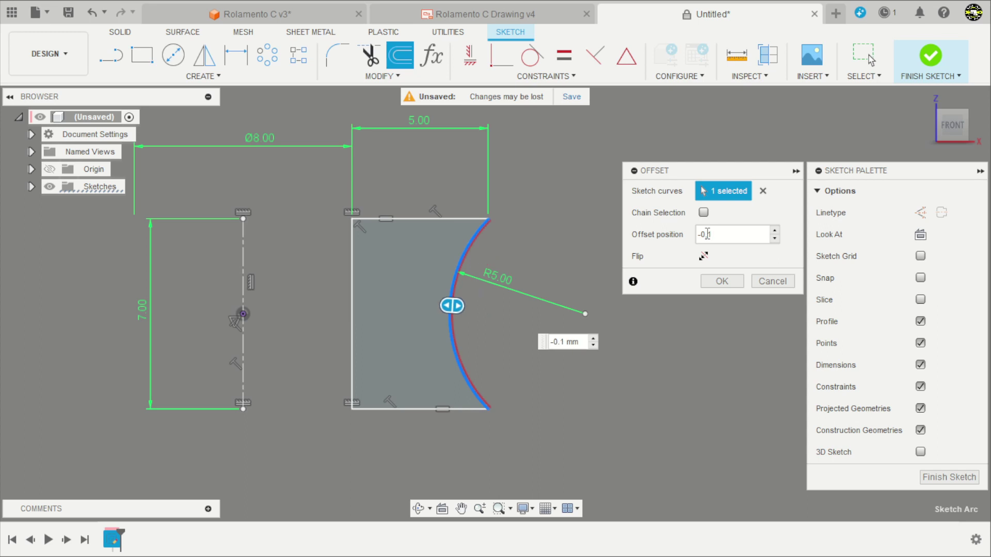
key(Return)
From the offset arc's upper end, sketch connected lines about 3 mm outward, about 6.7 mm down, and back toward the arc's lower end.
scroll(491, 221, up, 3)
scroll(496, 220, up, 4)
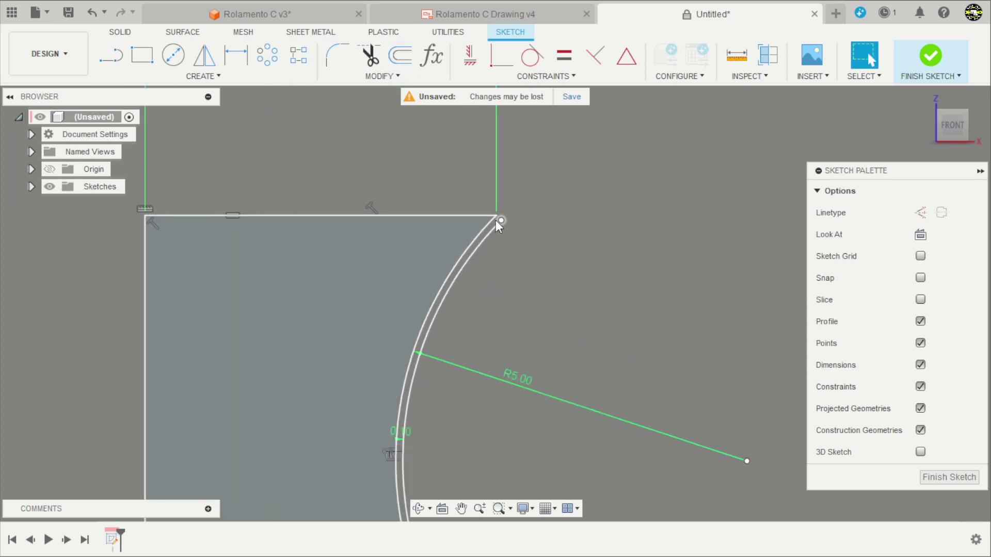
scroll(499, 239, down, 2)
scroll(502, 256, down, 3)
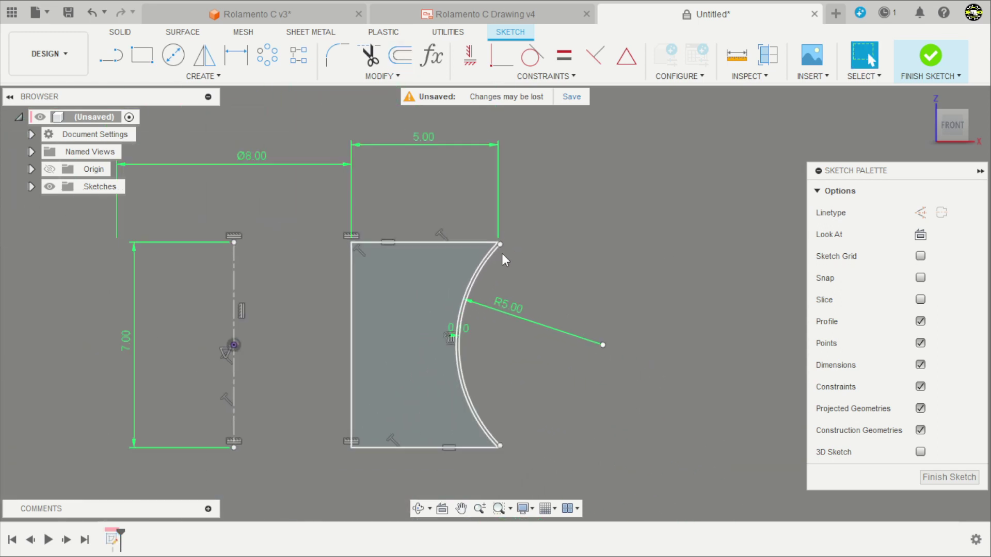
scroll(527, 250, up, 3)
scroll(526, 243, up, 1)
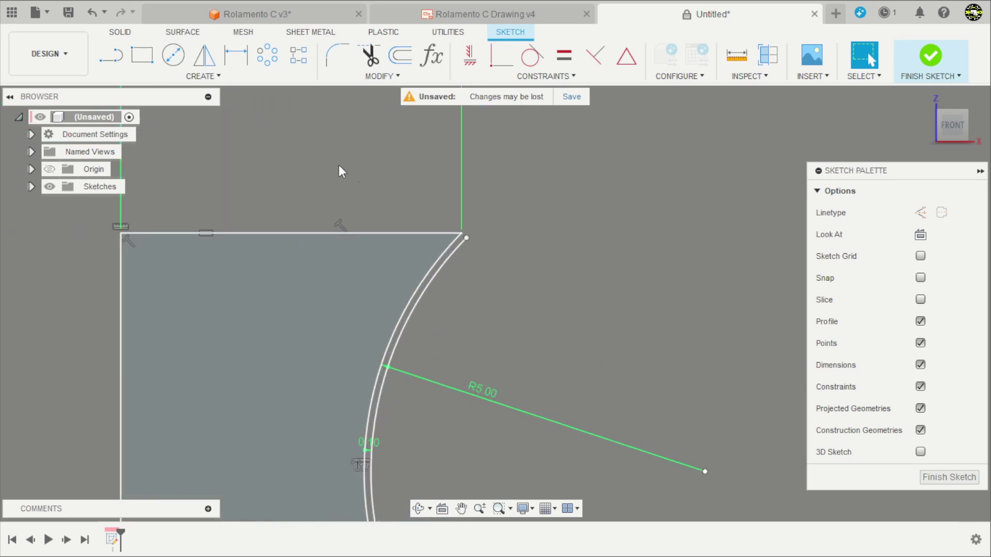
click(115, 58)
scroll(473, 241, up, 1)
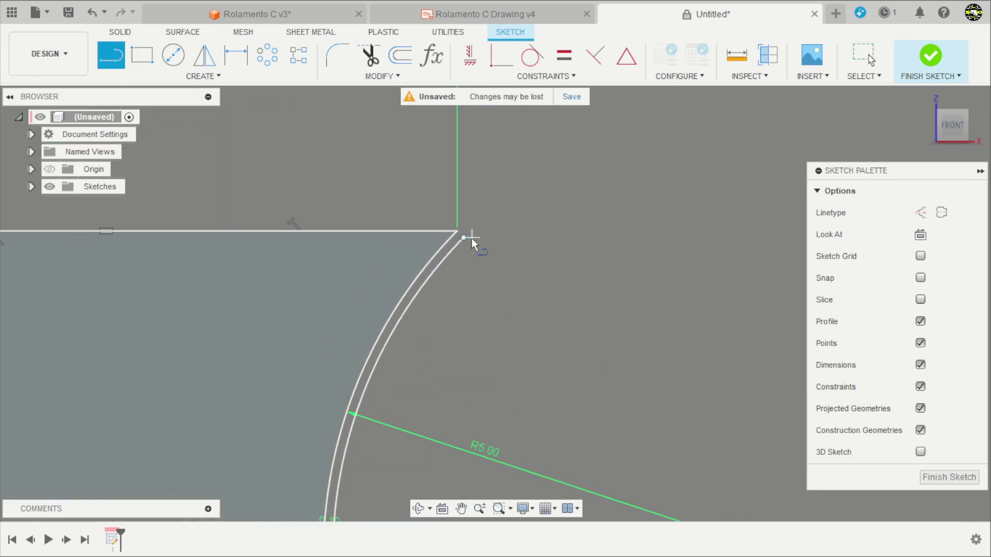
click(467, 237)
scroll(536, 240, down, 1)
scroll(628, 239, down, 1)
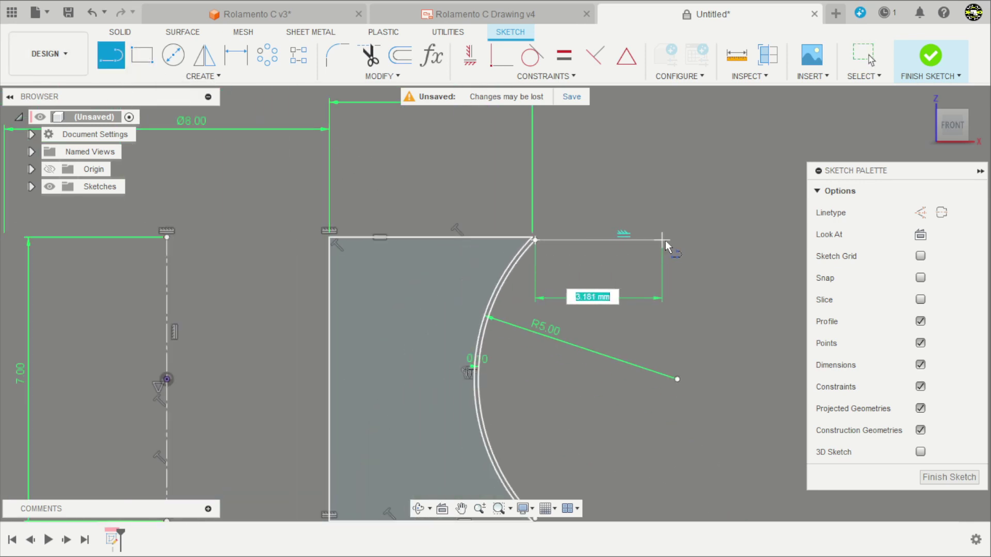
click(652, 240)
scroll(652, 242, down, 1)
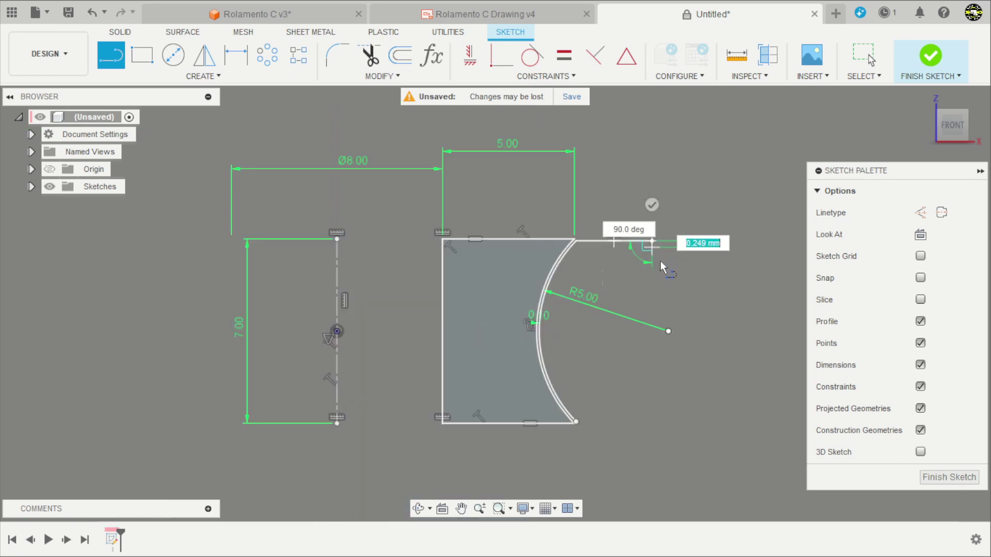
scroll(656, 416, up, 2)
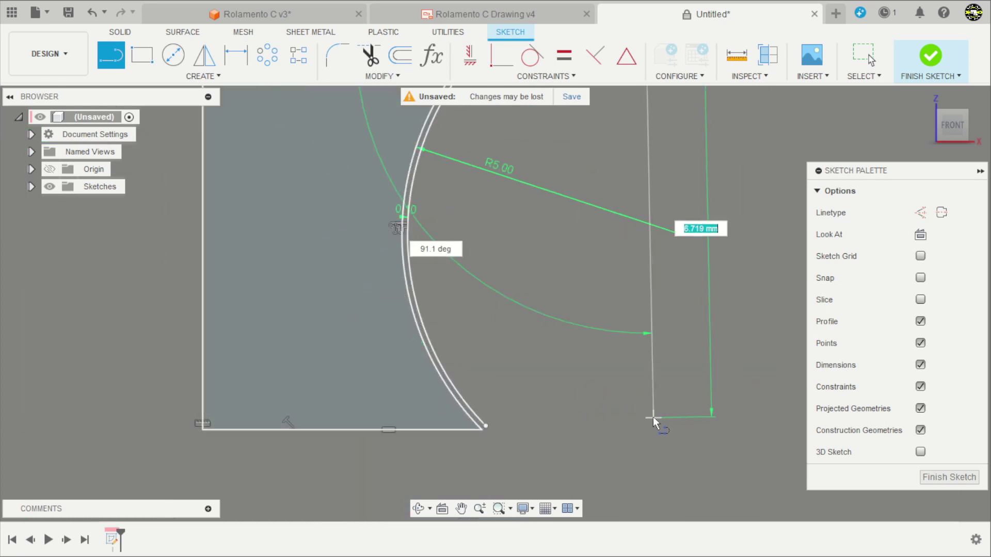
click(652, 417)
scroll(601, 417, up, 2)
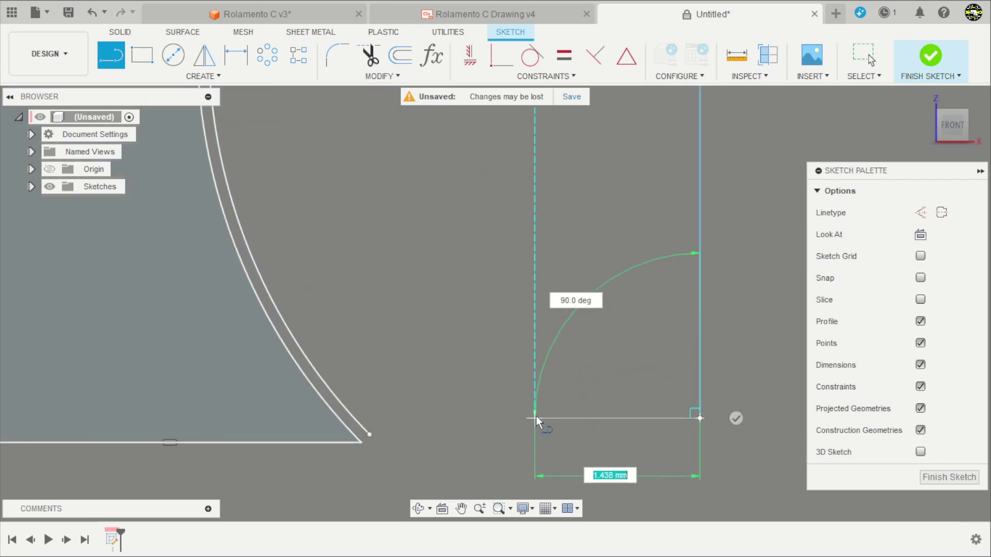
click(427, 417)
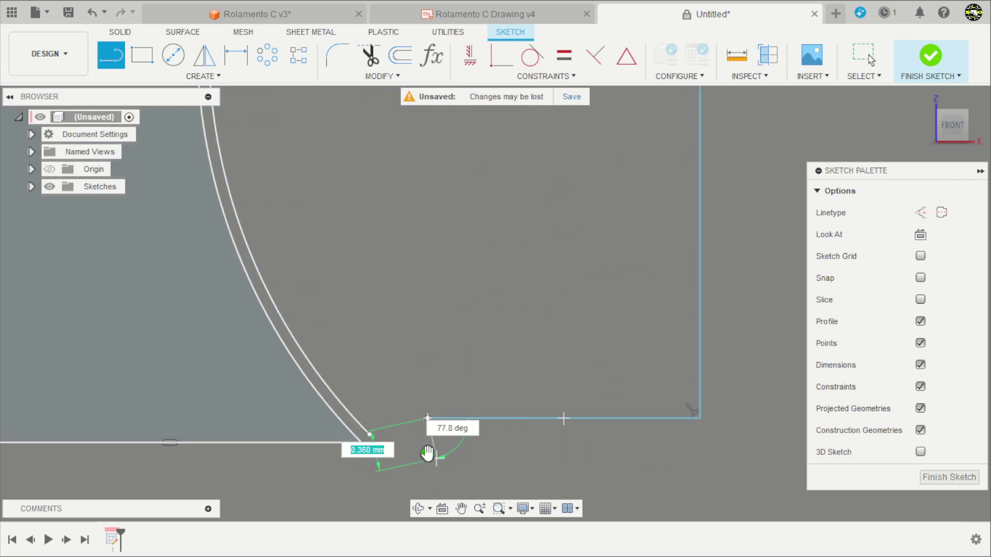
Make the free end of the new lower line coincident with the offset arc's lower end to close the outer ring profile.
click(501, 55)
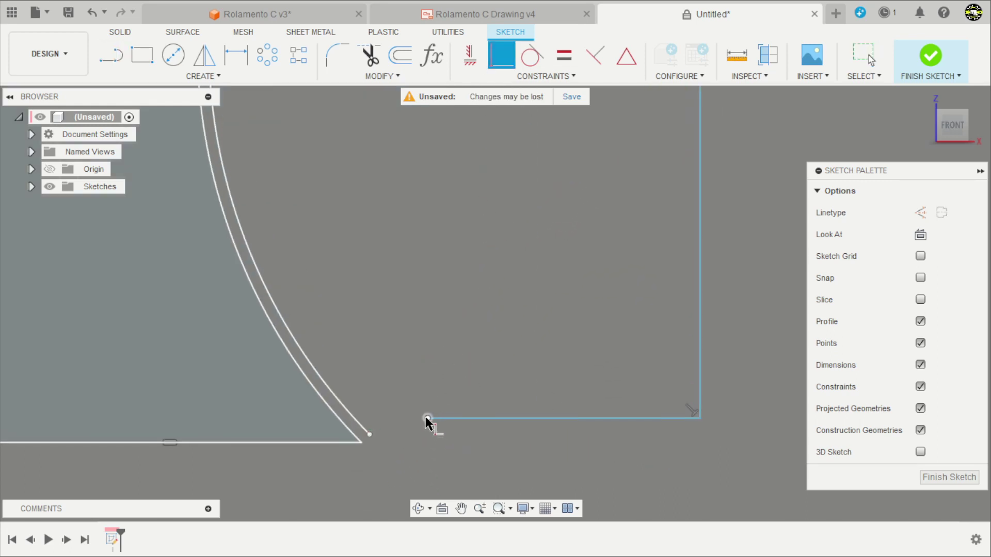
click(426, 416)
click(379, 440)
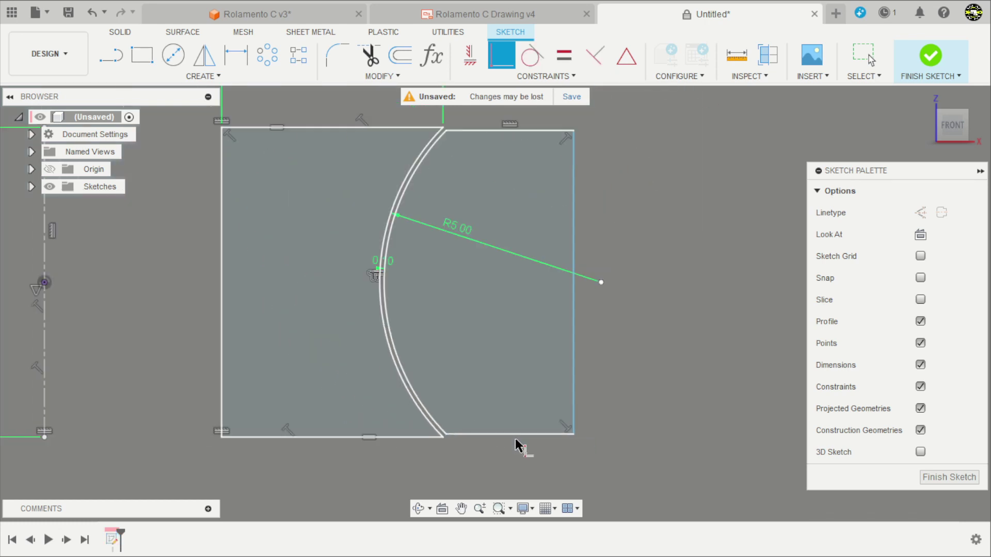
Delete the 0.10 mm offset dimension between the two arcs.
scroll(387, 283, up, 6)
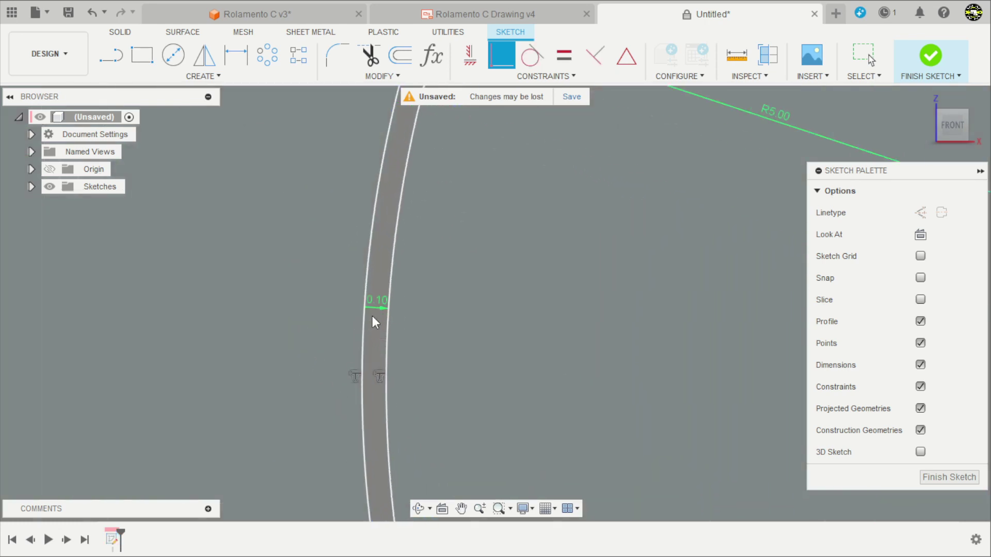
key(Escape)
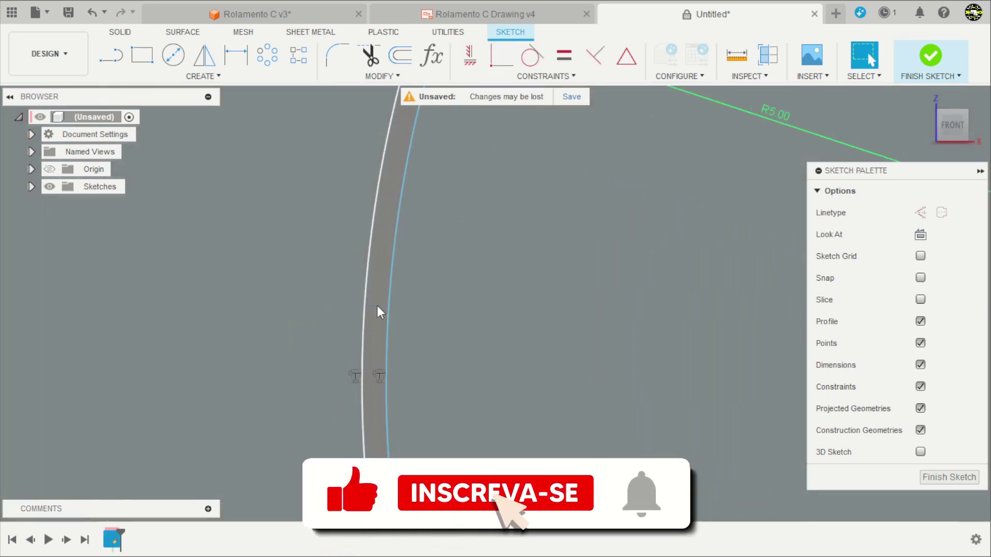
scroll(379, 312, down, 6)
Align the offset arc's lower end horizontally with the inner profile's lower corner using a Horizontal/Vertical constraint.
scroll(581, 286, up, 5)
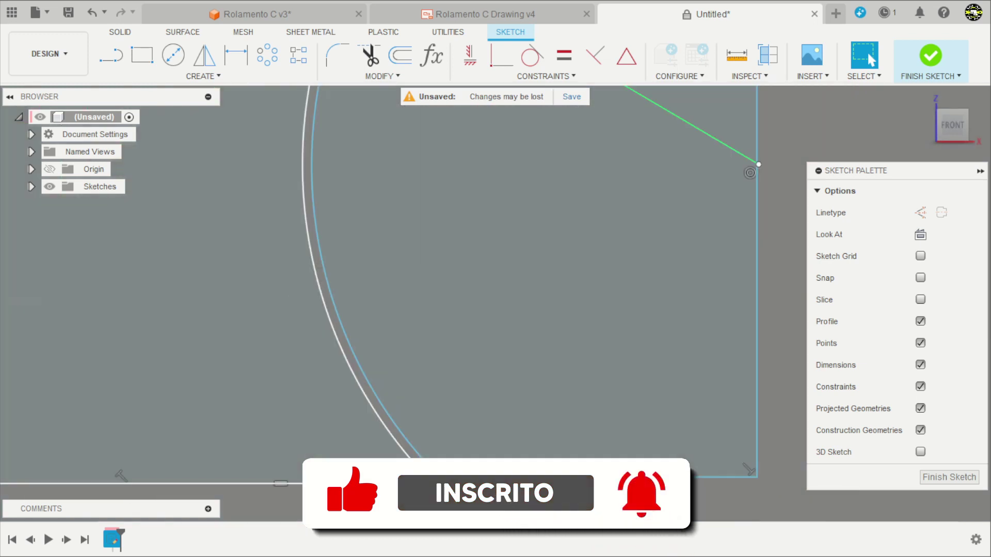
scroll(444, 493, up, 4)
click(470, 63)
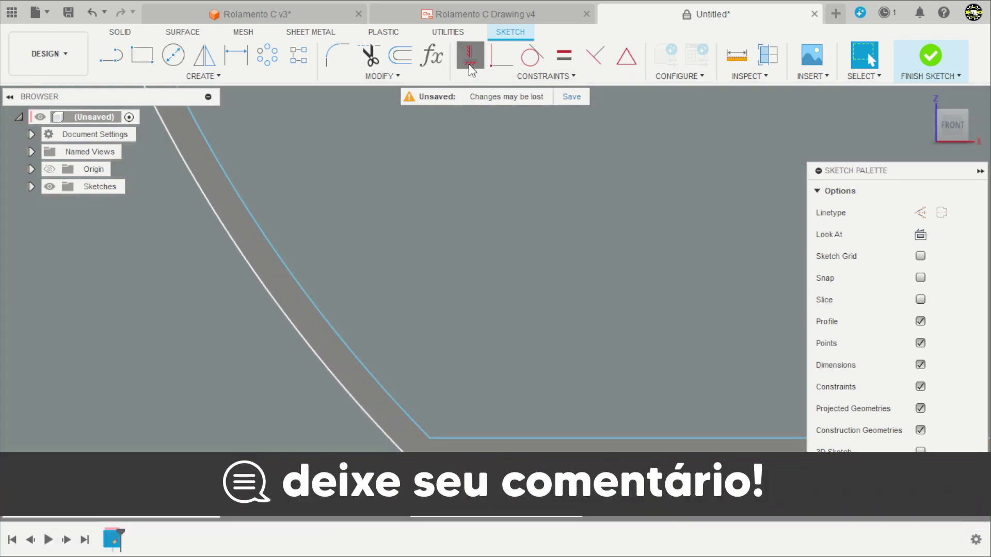
click(430, 438)
scroll(444, 206, down, 5)
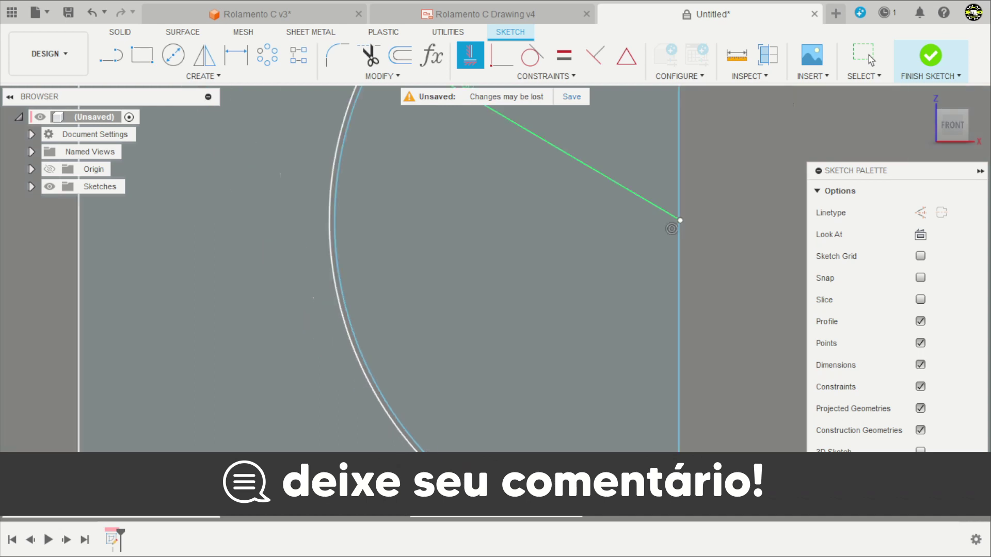
Try to align the offset arc's upper end with the inner profile's upper corner, and undo the vertical alignment.
scroll(438, 139, up, 1)
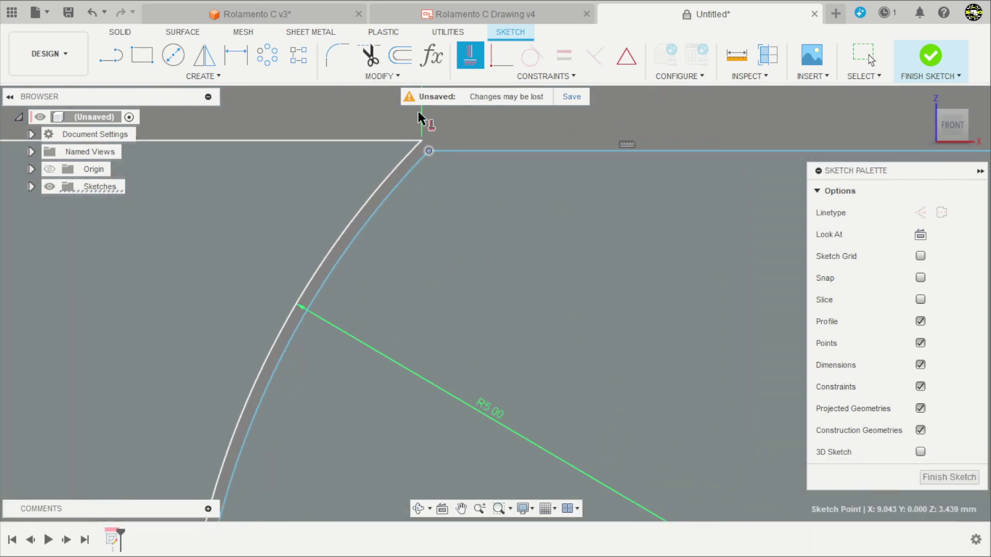
scroll(483, 171, up, 1)
scroll(478, 137, up, 2)
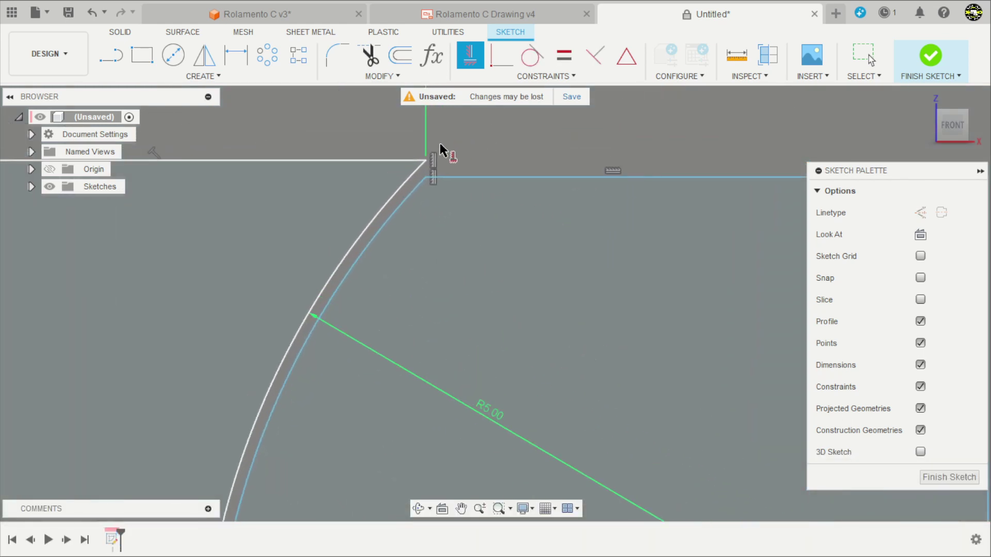
key(Escape)
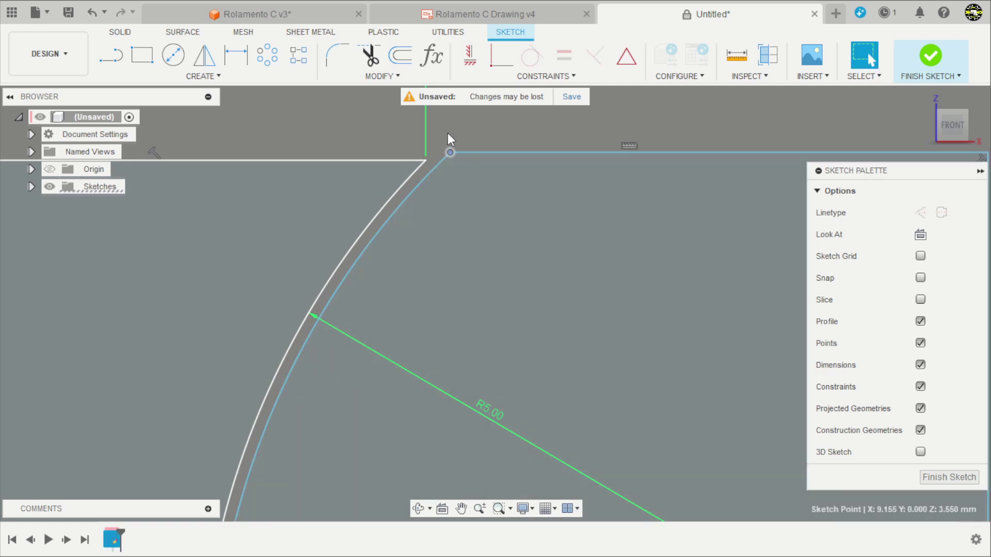
Align the offset arc's upper end horizontally with the inner profile's upper corner using a Horizontal/Vertical constraint.
scroll(453, 133, up, 2)
click(470, 66)
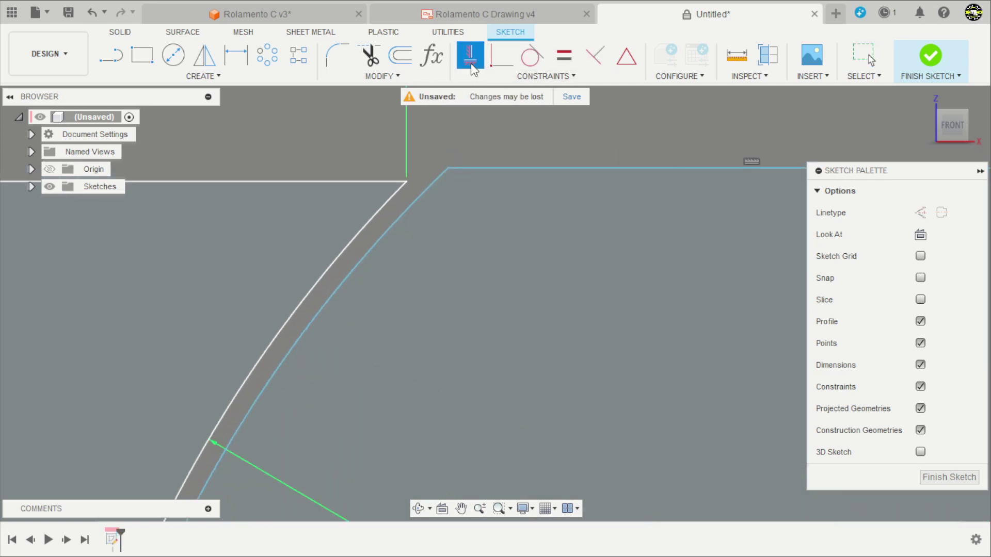
click(447, 169)
click(408, 185)
key(Escape)
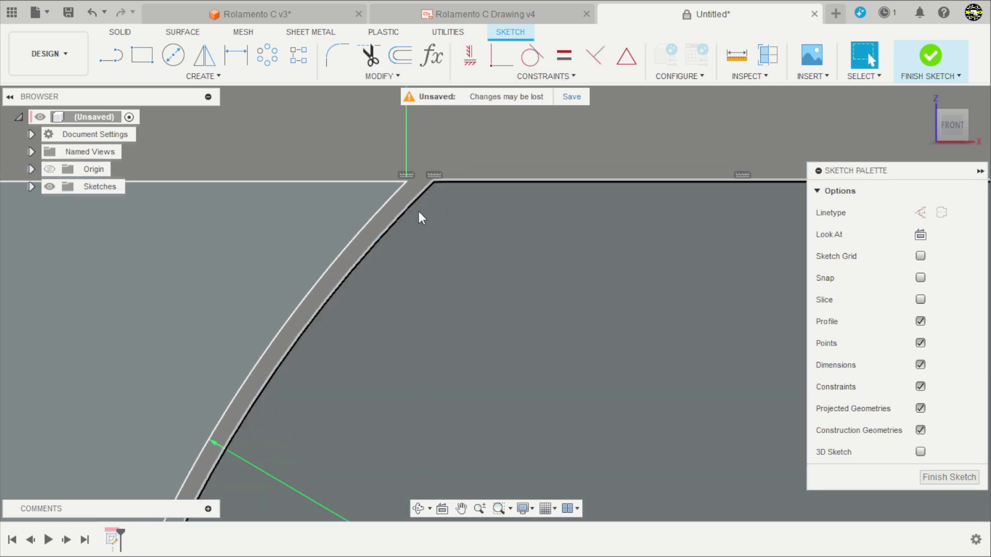
Dimension the gap between the two concentric arcs at 0.1 mm.
key(d)
click(352, 241)
click(368, 248)
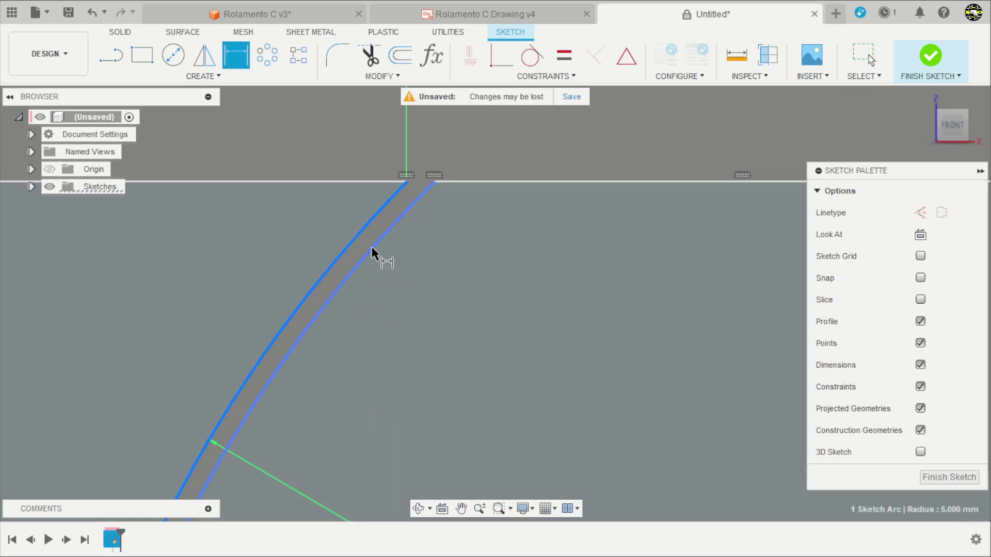
click(425, 287)
text(1)
key(Return)
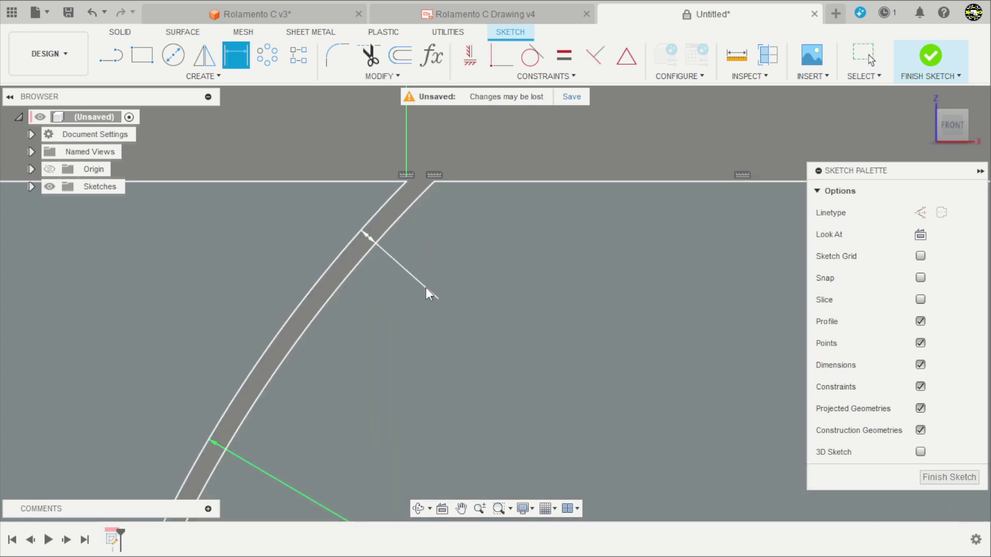
Dimension the outer ring's outer vertical line from the centerline as a 22 mm diameter.
scroll(426, 293, down, 10)
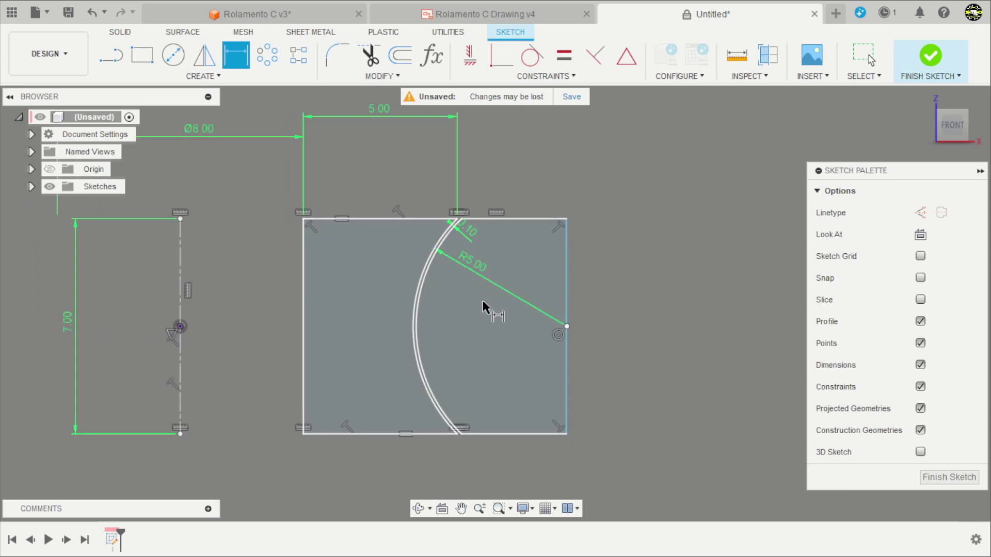
scroll(703, 339, down, 3)
scroll(488, 320, up, 1)
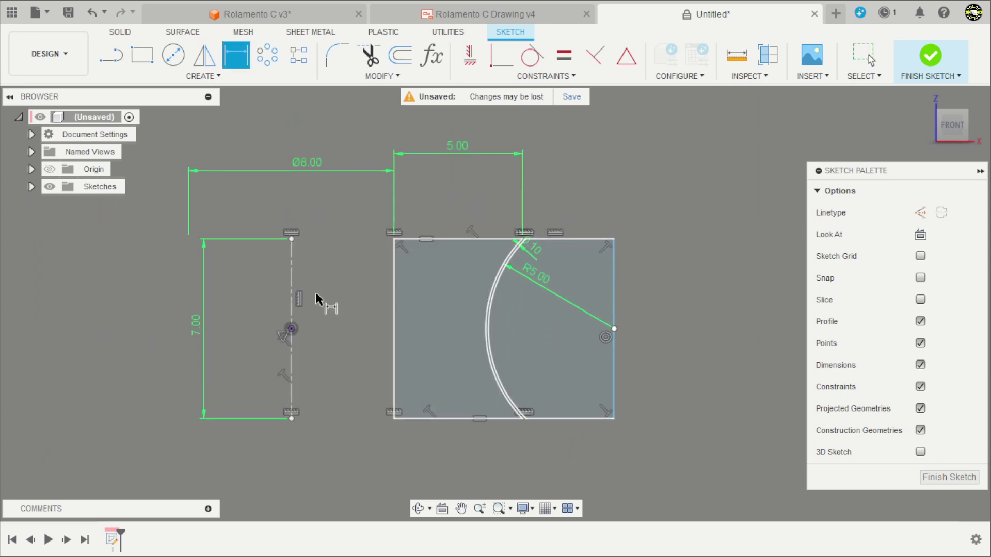
click(291, 286)
click(613, 314)
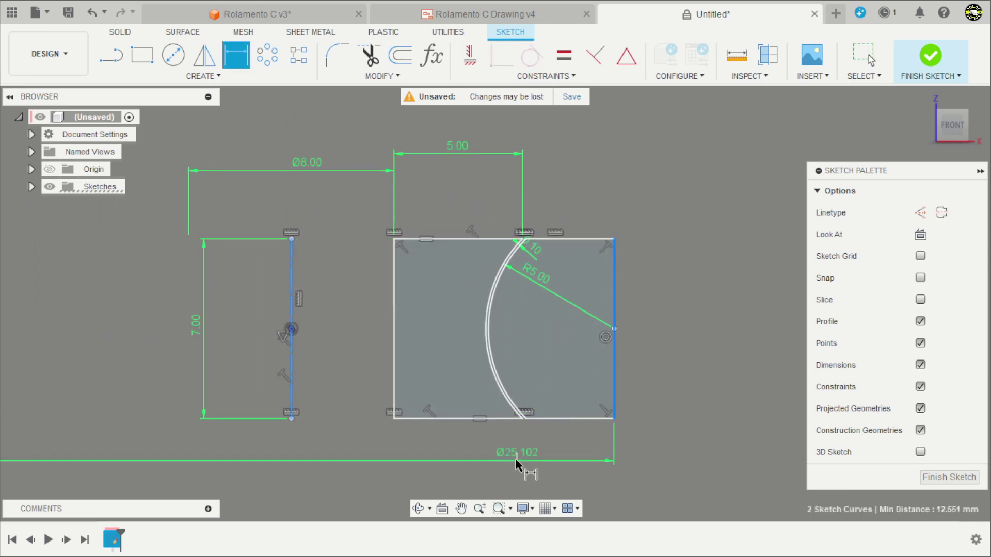
click(517, 461)
text(22)
key(Return)
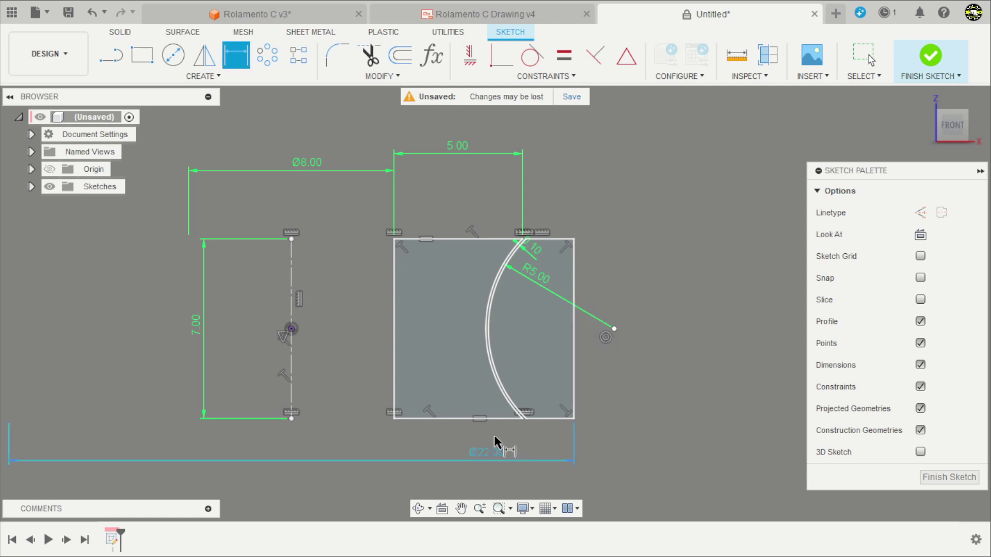
scroll(473, 343, down, 2)
scroll(495, 392, up, 1)
key(Escape)
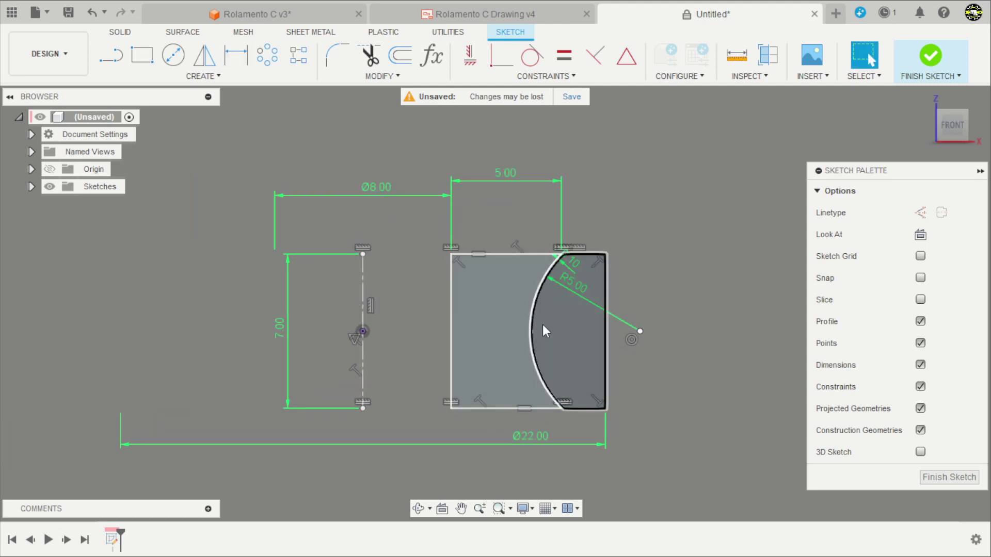
Finish the sketch and revolve both ring profiles 360 degrees about the centerline as new bodies.
click(929, 57)
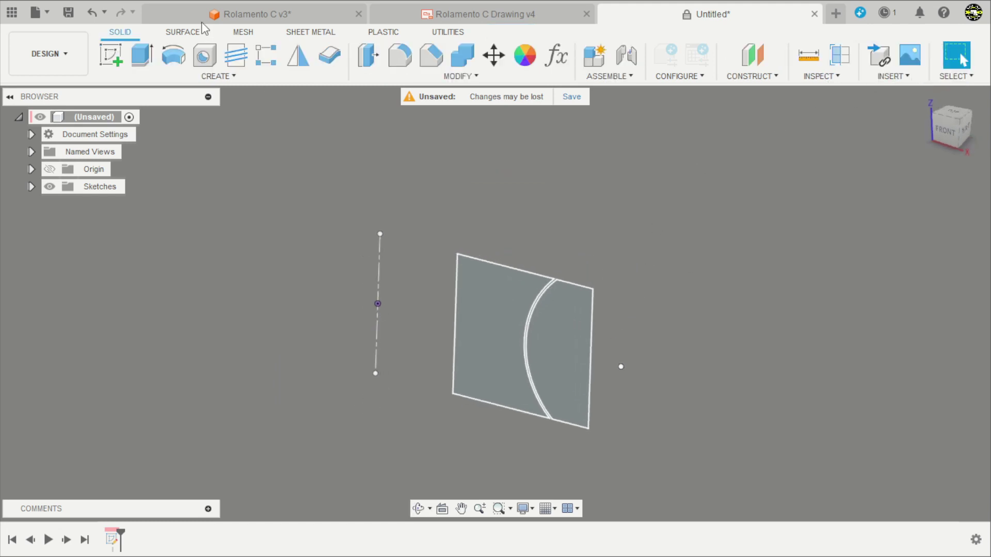
click(180, 61)
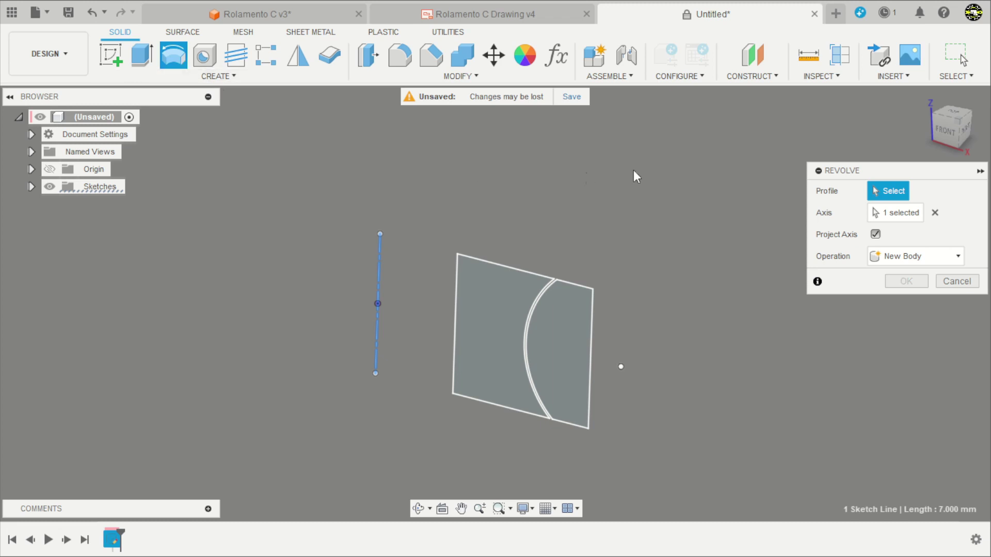
click(503, 289)
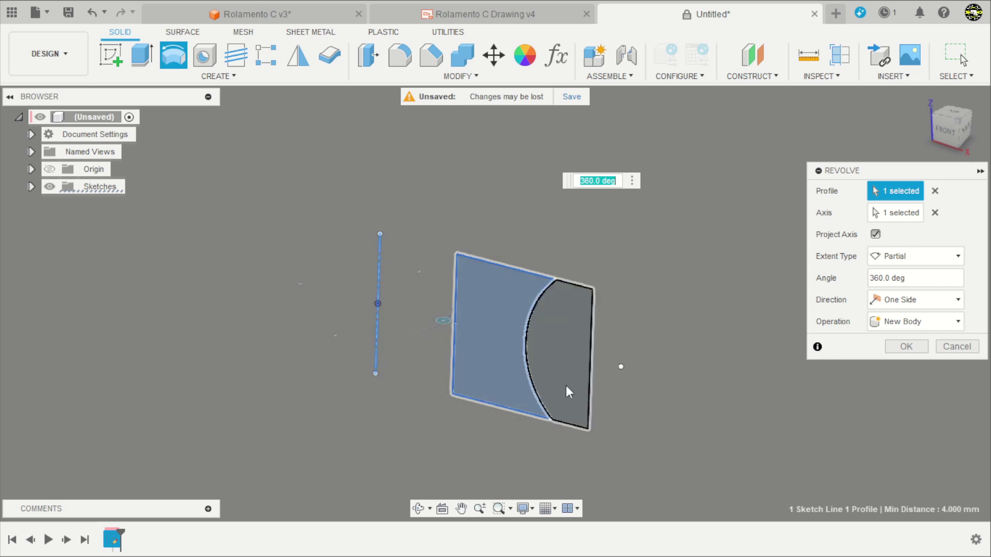
click(565, 363)
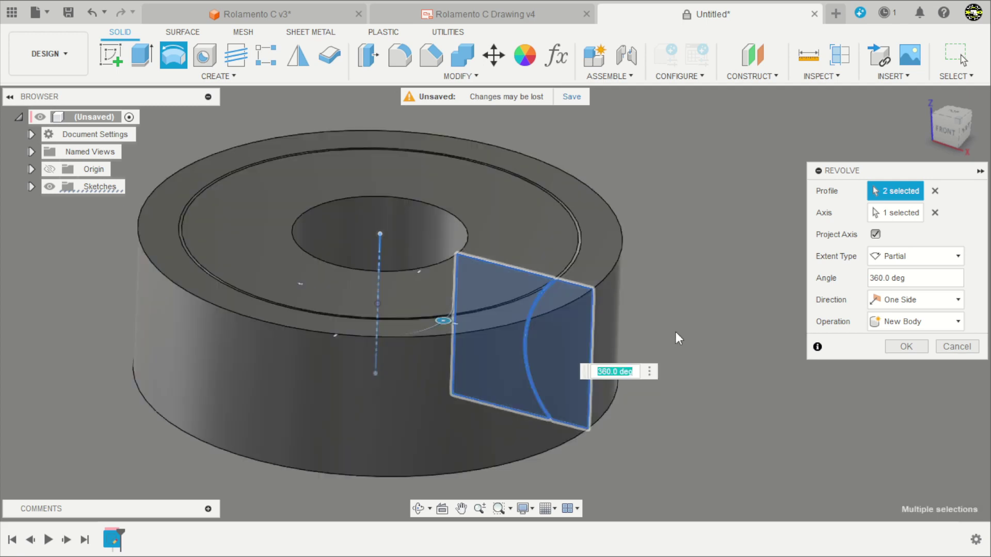
shift+middle_drag(675, 320, 748, 301)
click(906, 346)
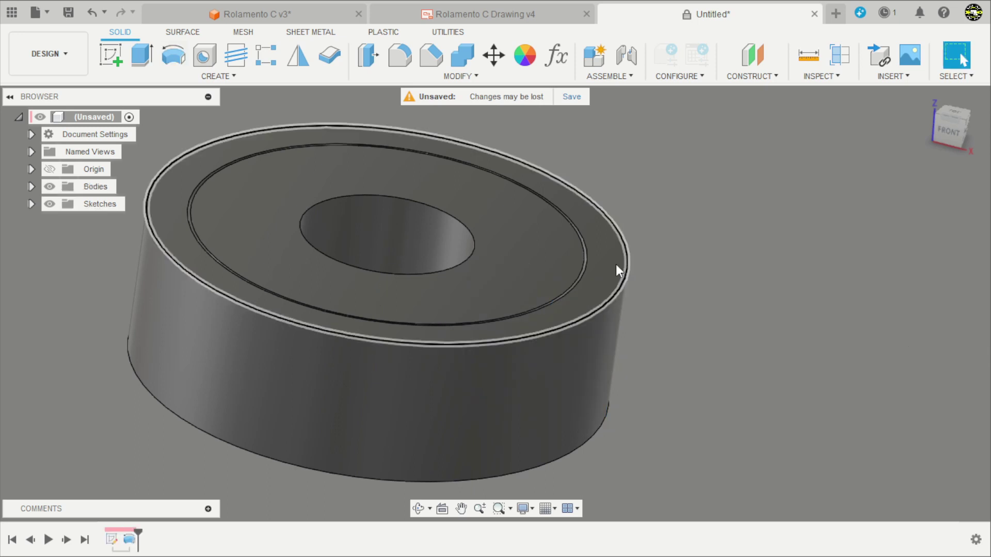
Create a section analysis through the bearing on the XZ plane, flipping the cut to expose both ring cross-sections from the front.
click(838, 56)
click(507, 257)
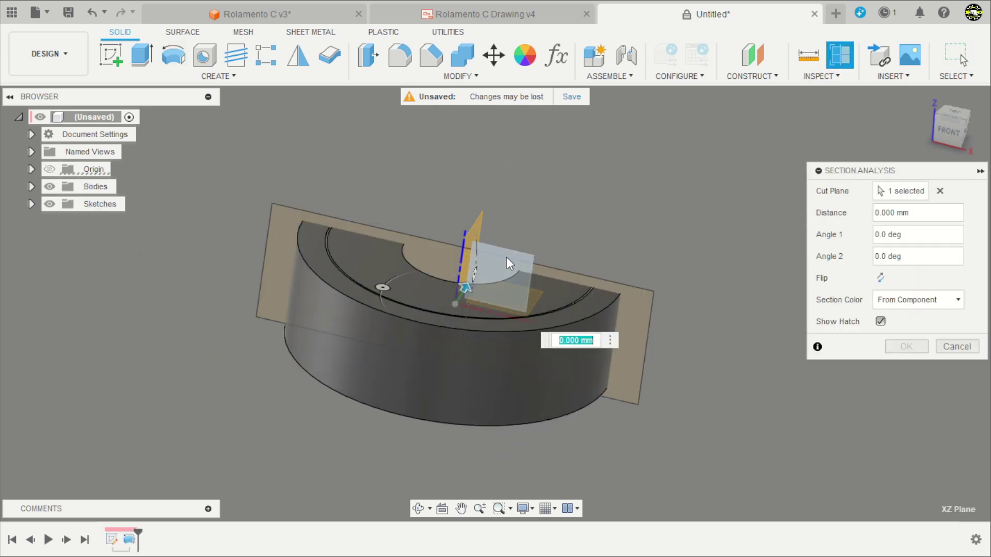
click(882, 279)
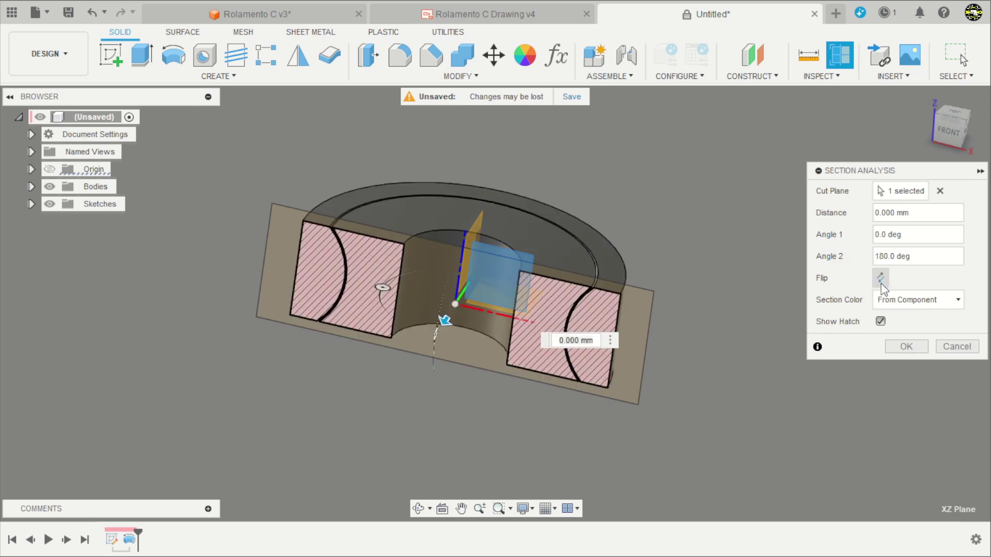
click(906, 346)
click(949, 139)
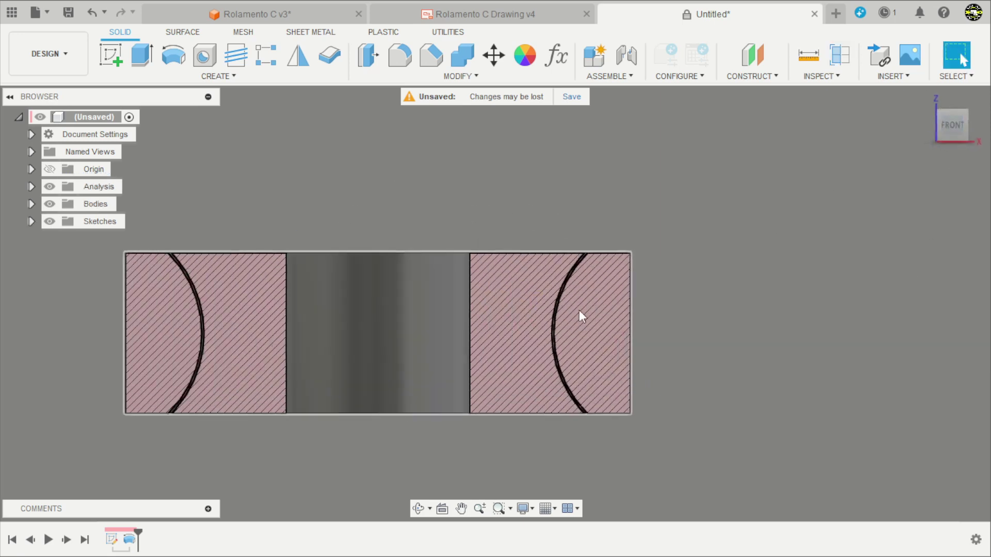
scroll(579, 310, up, 6)
scroll(607, 191, down, 8)
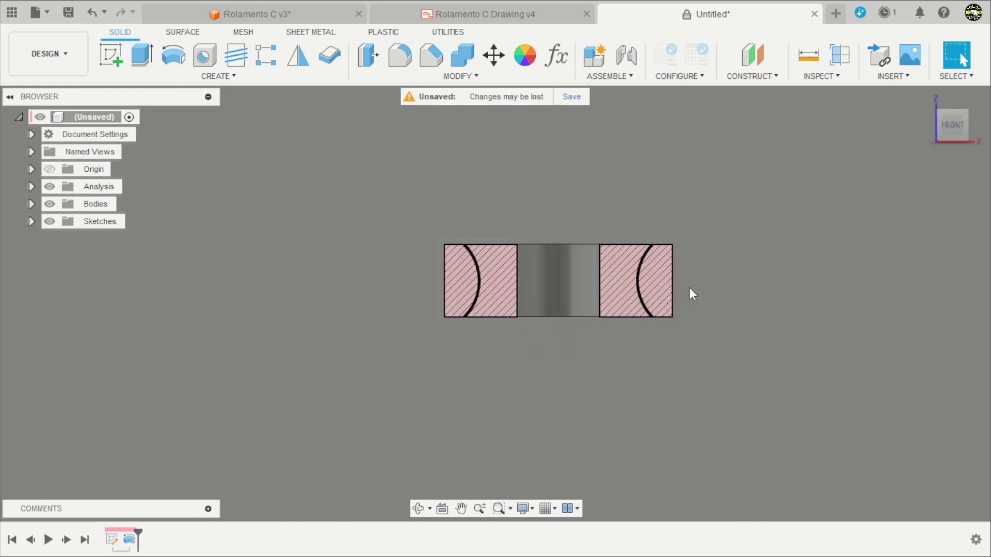
shift+middle_drag(689, 287, 648, 330)
scroll(694, 255, up, 5)
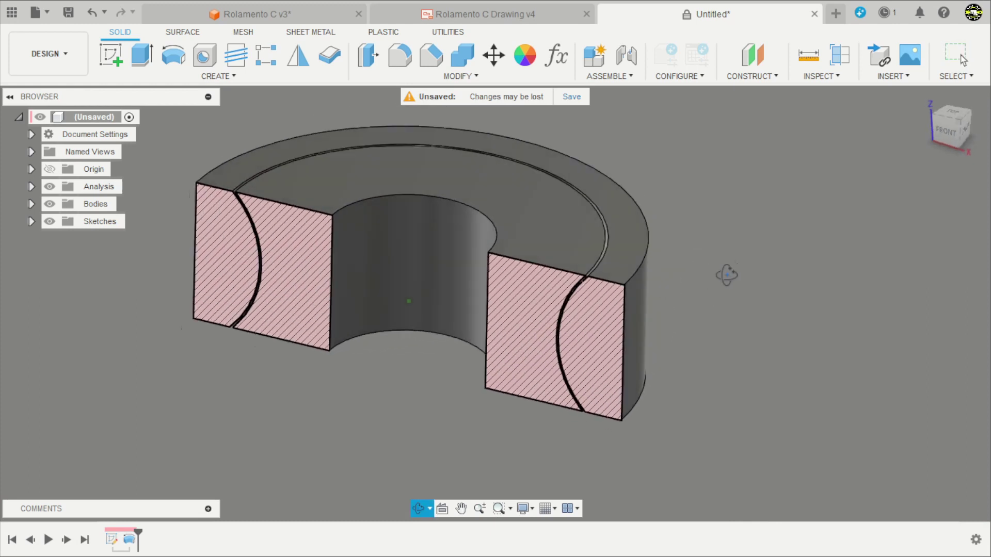
scroll(696, 273, down, 2)
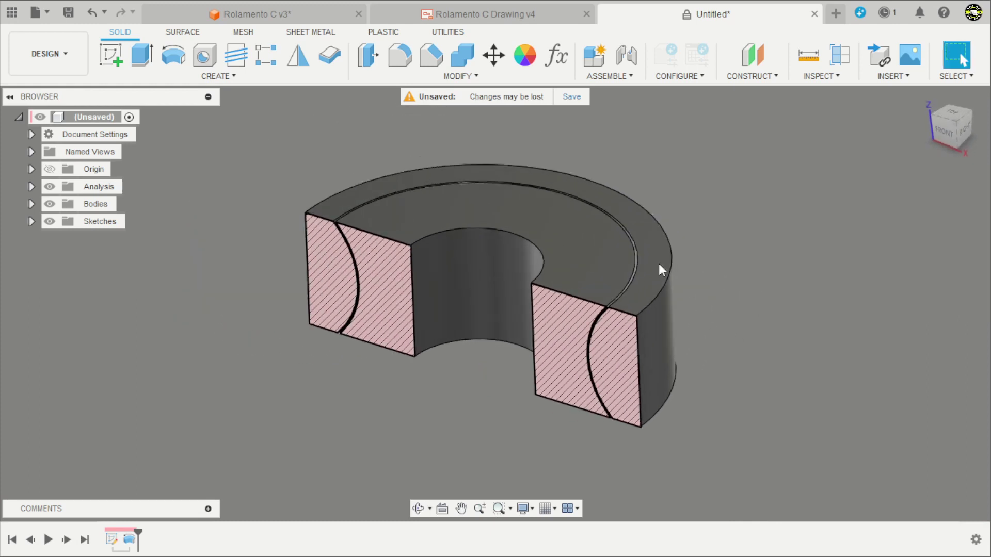
Check the fillet radii in the Rolamento C drawing and fillet the outer ring's two outer edges and both bore edges at 0.75 mm.
click(467, 14)
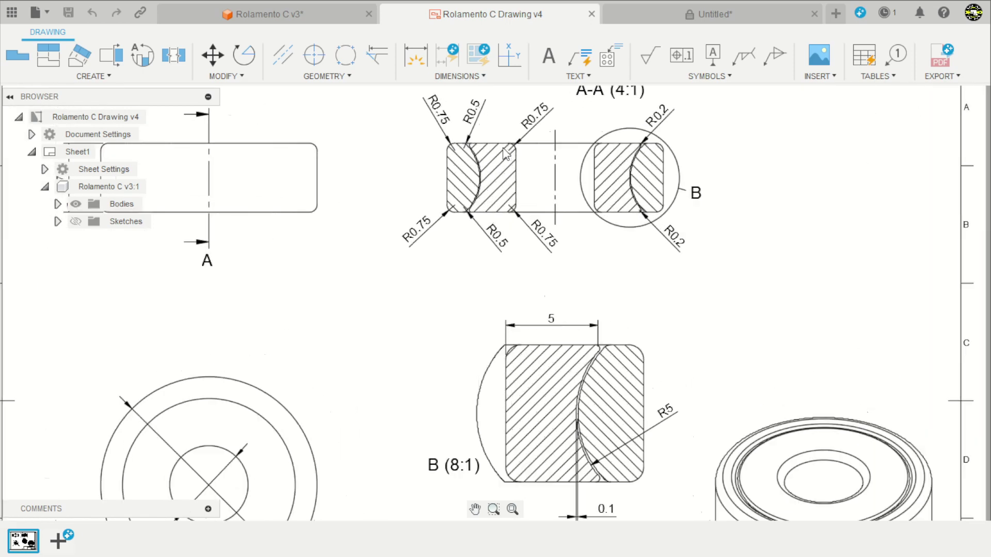
click(635, 17)
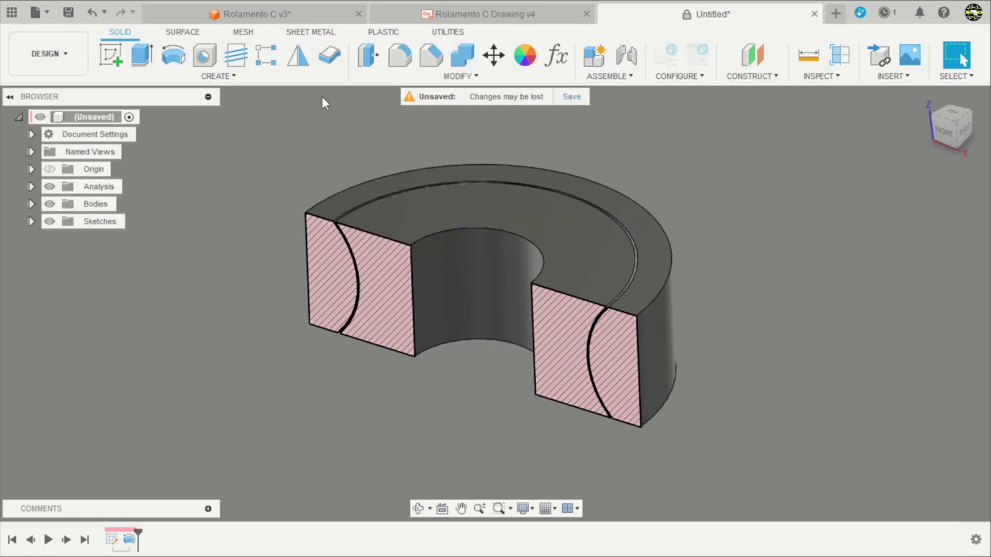
key(f)
click(336, 195)
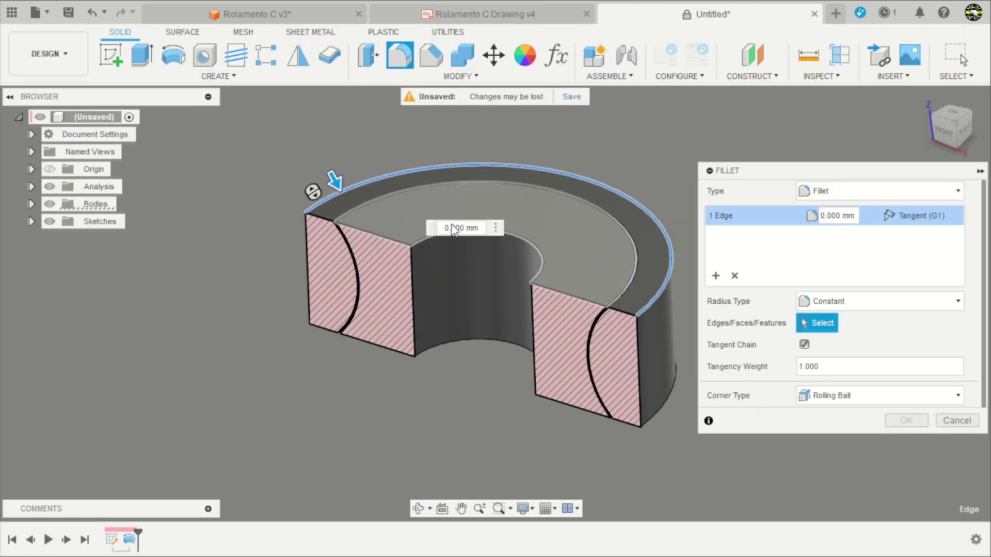
click(432, 235)
click(433, 348)
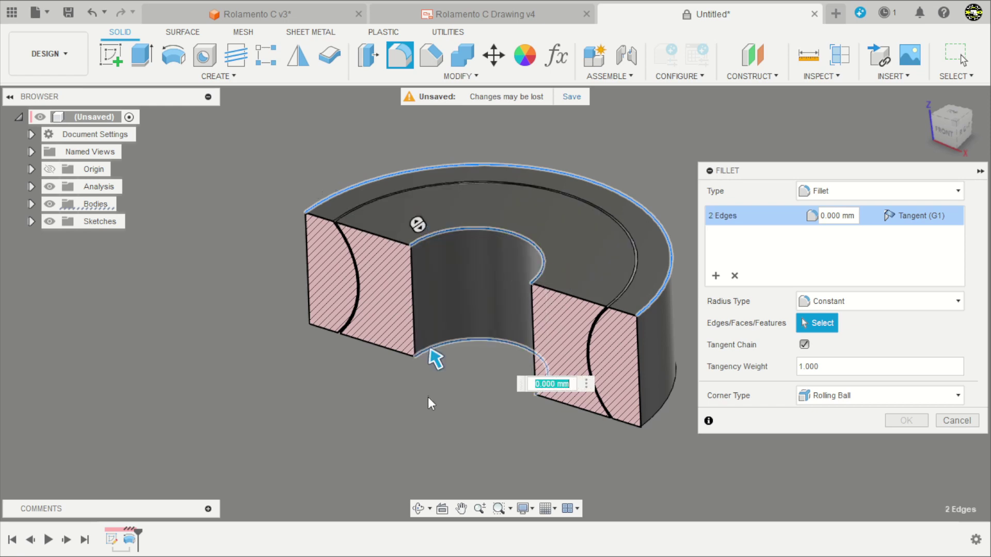
shift+middle_drag(436, 355, 359, 460)
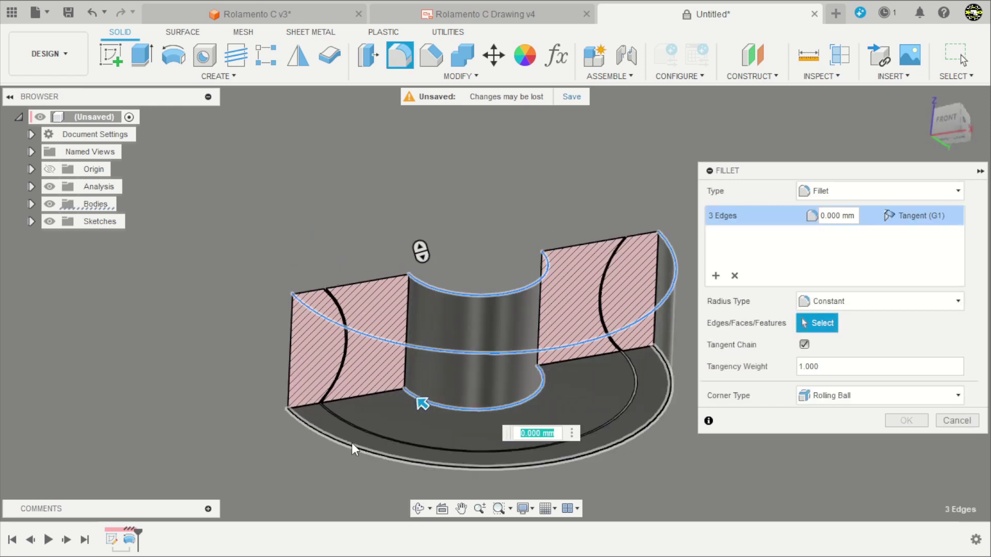
click(351, 443)
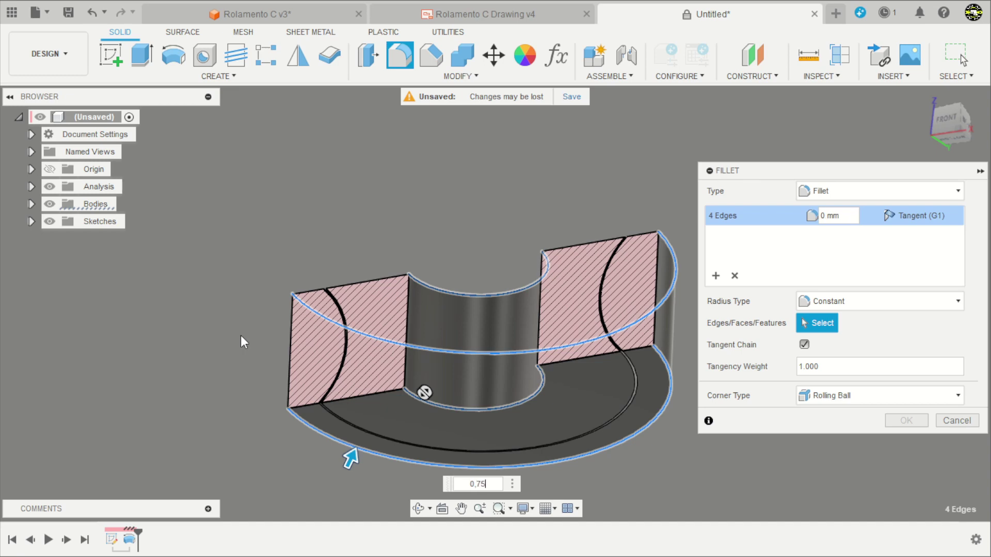
text(0,75)
key(Return)
Fillet the outer ring's upper inner edge beside the gap with a 0.5 mm radius.
shift+middle_drag(383, 107, 387, 283)
scroll(316, 184, up, 6)
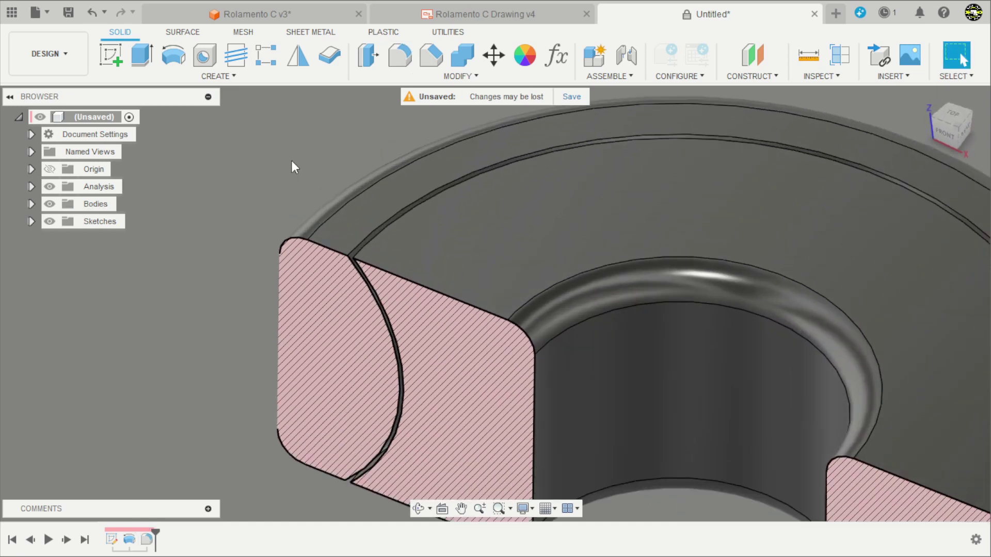
key(f)
scroll(325, 221, up, 2)
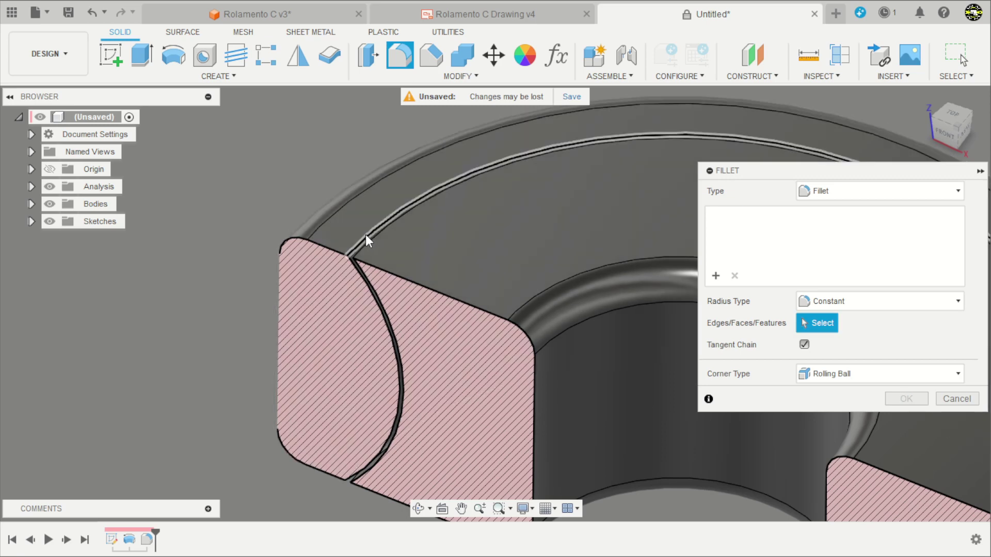
click(366, 234)
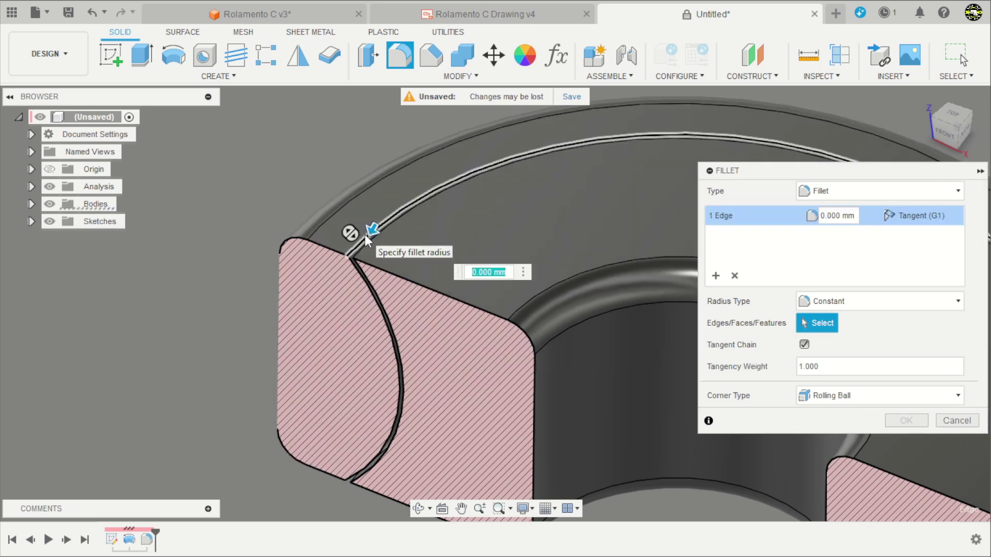
text(0,5)
key(Return)
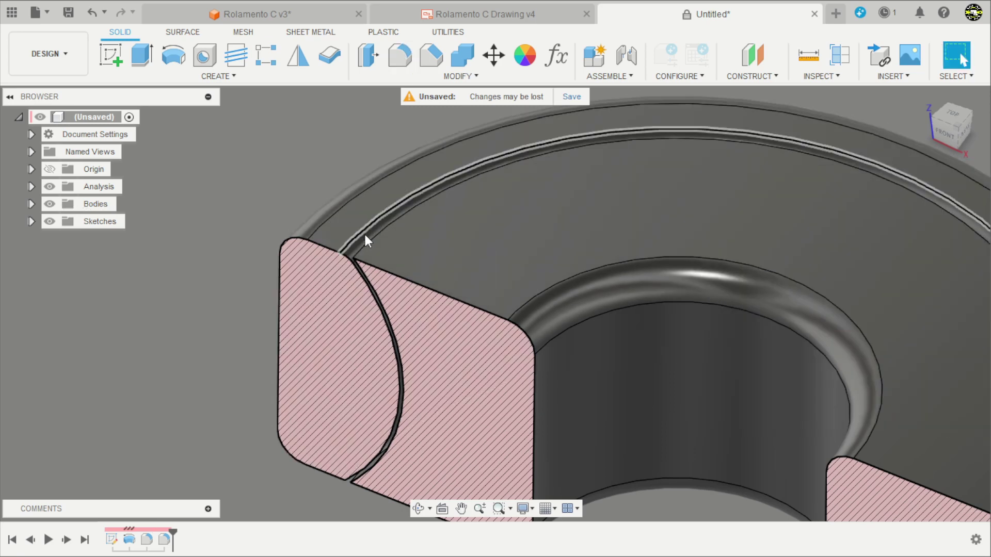
Fillet the inner ring's upper outer edge beside the gap with a 0.2 mm radius.
key(f)
click(376, 234)
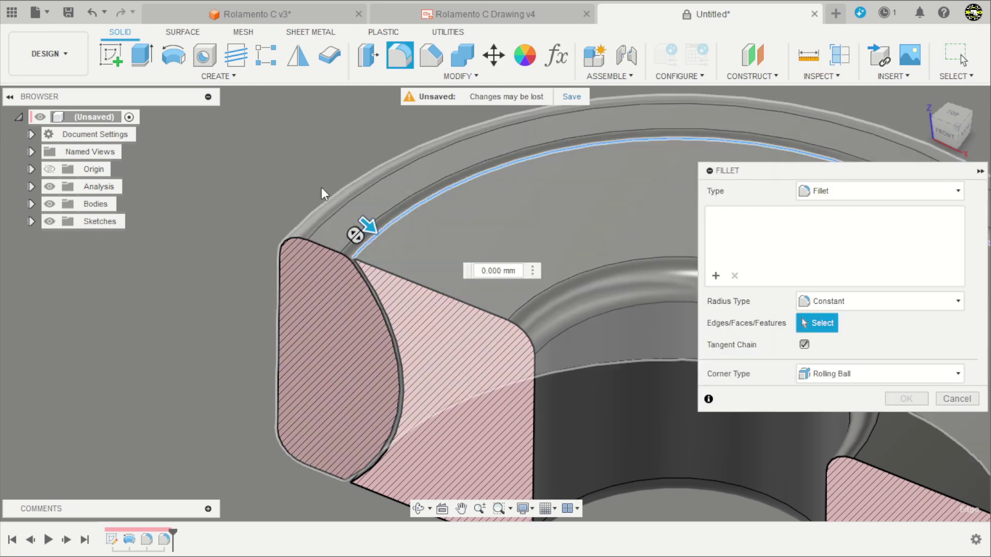
text(0,2)
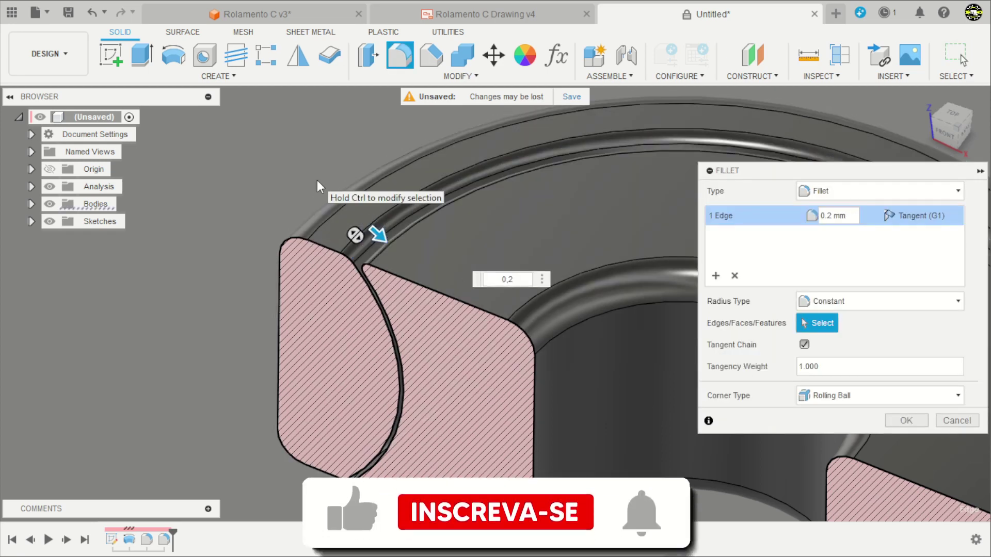
key(Return)
Inspect the filleted ring section up close and hide the section analysis to show the whole bearing.
scroll(316, 180, down, 5)
shift+middle_drag(318, 357, 353, 358)
scroll(648, 303, up, 3)
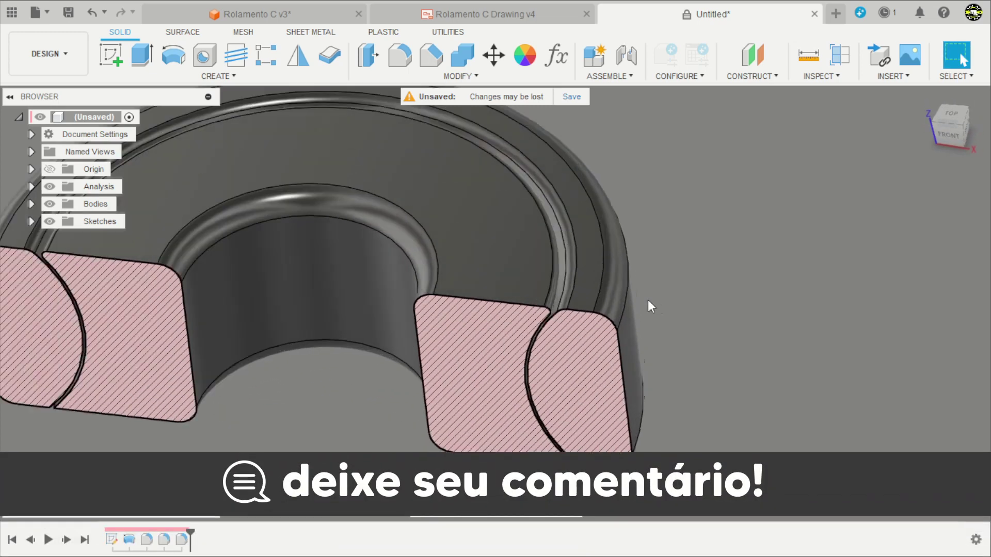
scroll(501, 342, up, 6)
scroll(536, 344, down, 9)
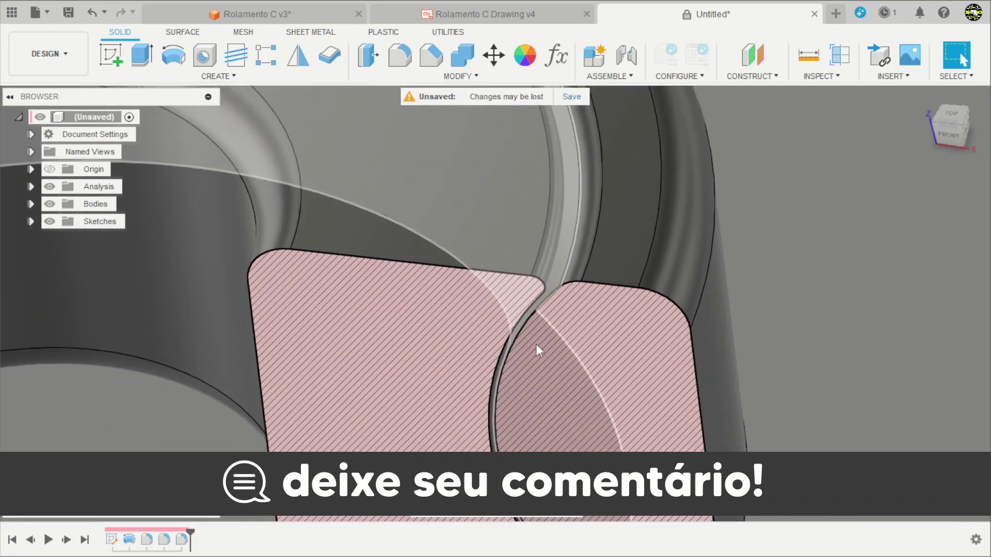
shift+middle_drag(491, 373, 443, 363)
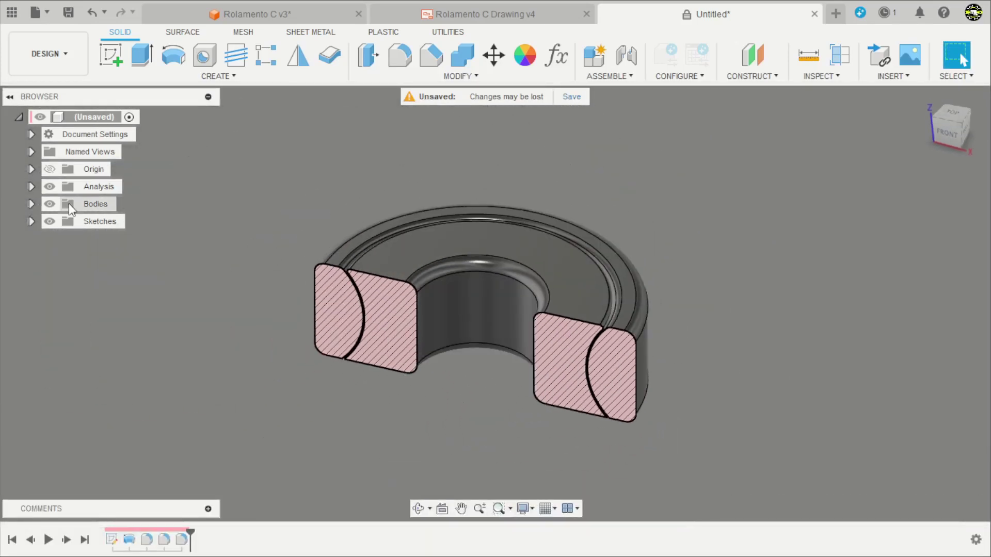
click(49, 187)
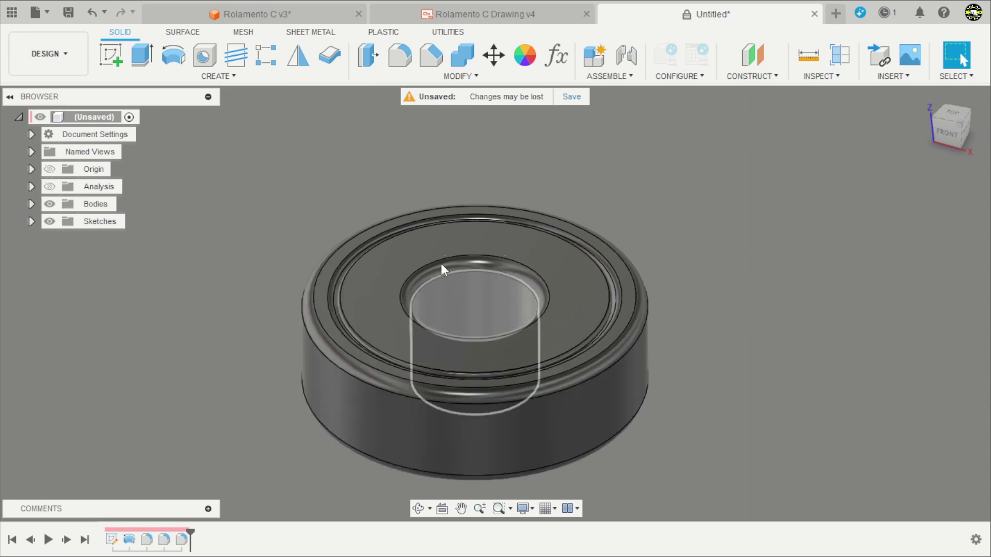
shift+middle_drag(442, 270, 221, 236)
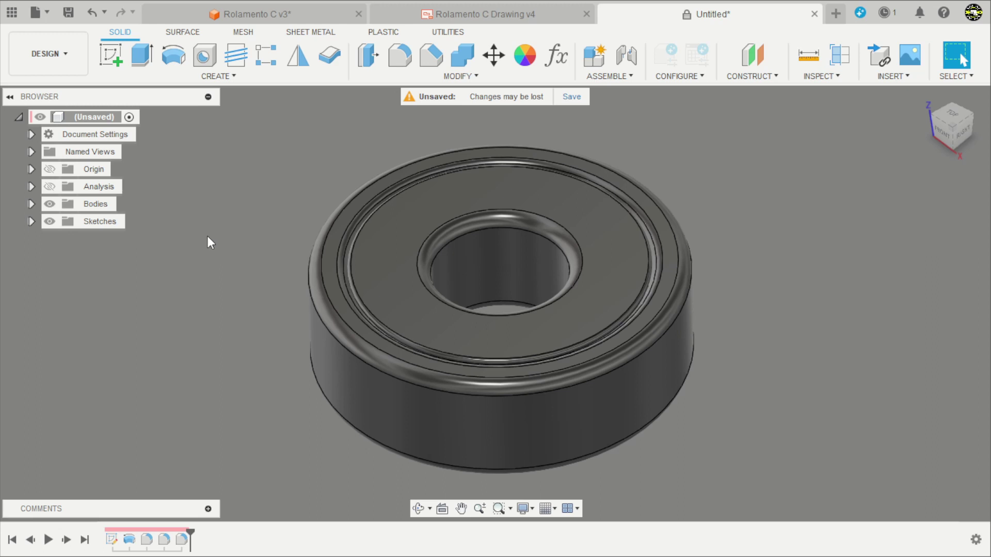
Combine Body1 as target with Body2 as tool using the Join operation, with the result created as a new component.
click(32, 204)
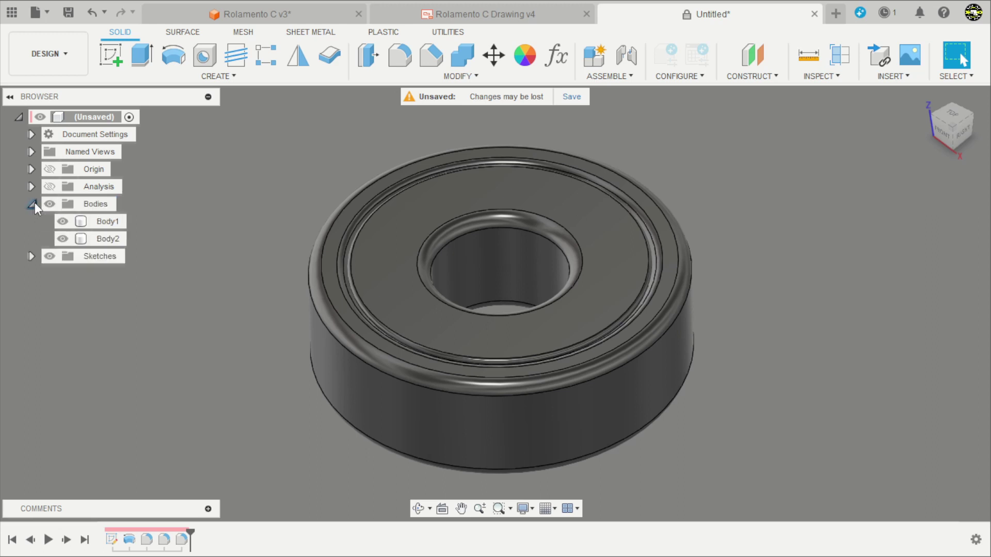
click(464, 57)
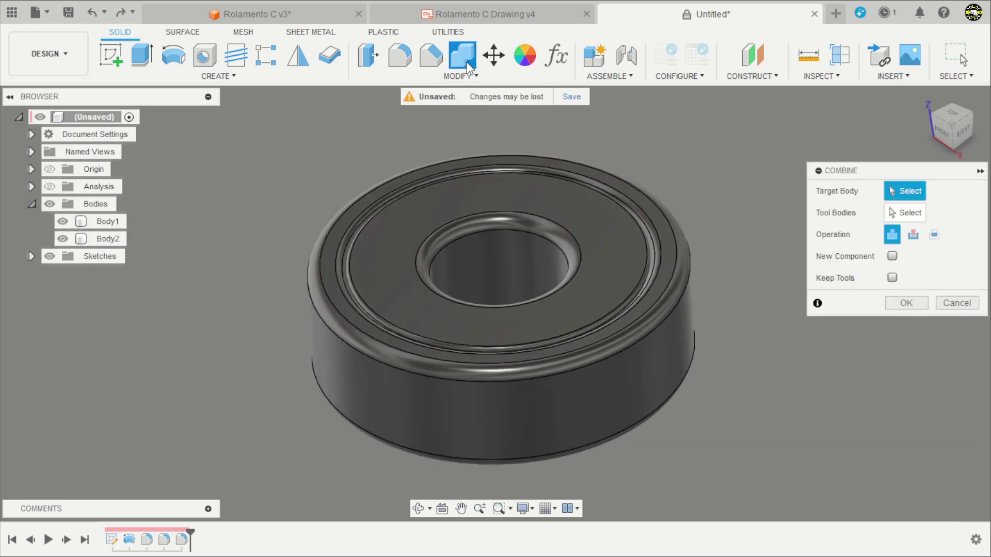
click(121, 221)
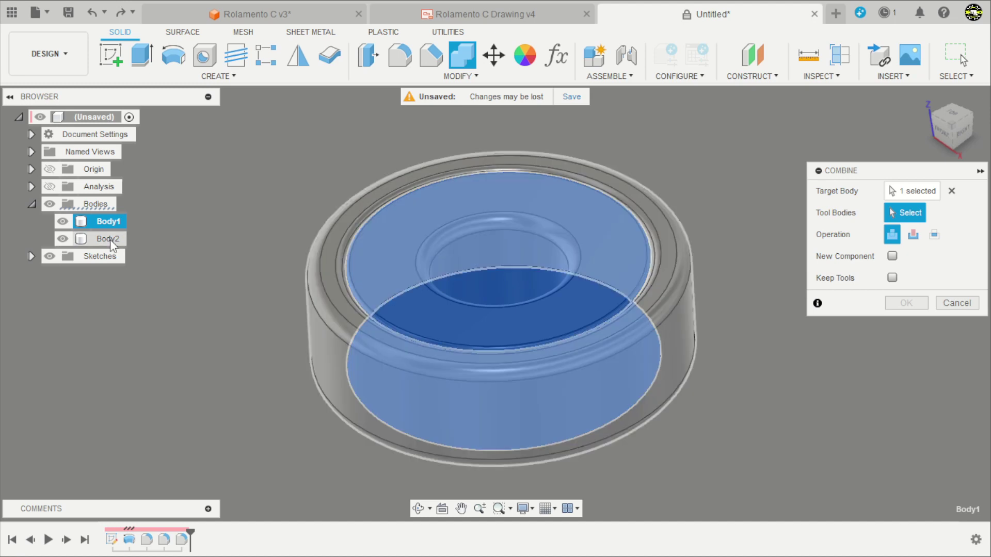
click(107, 238)
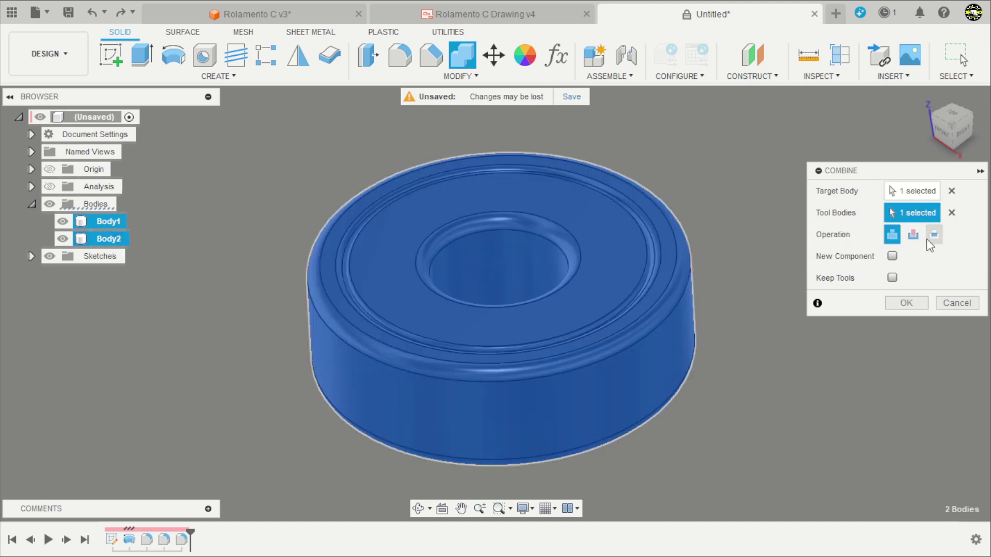
click(891, 256)
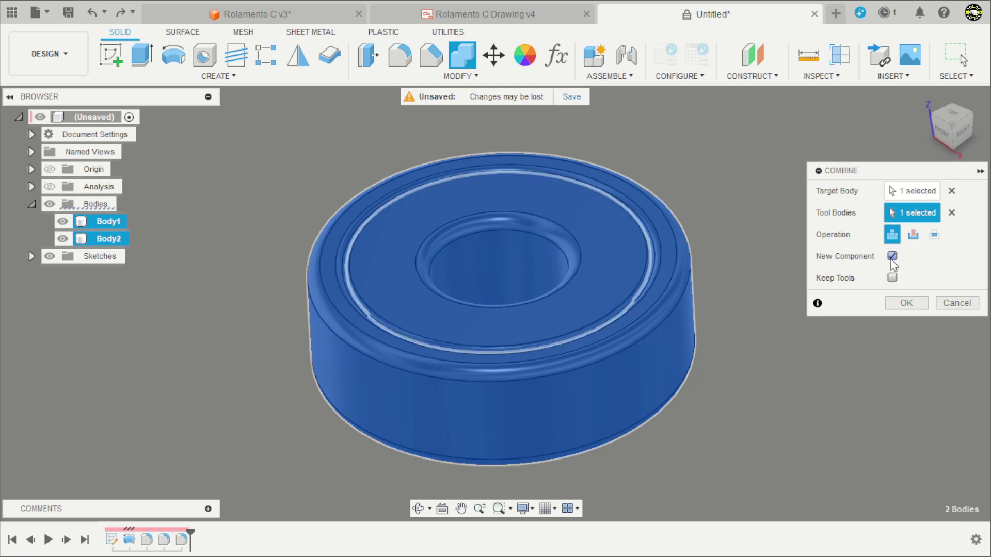
click(906, 302)
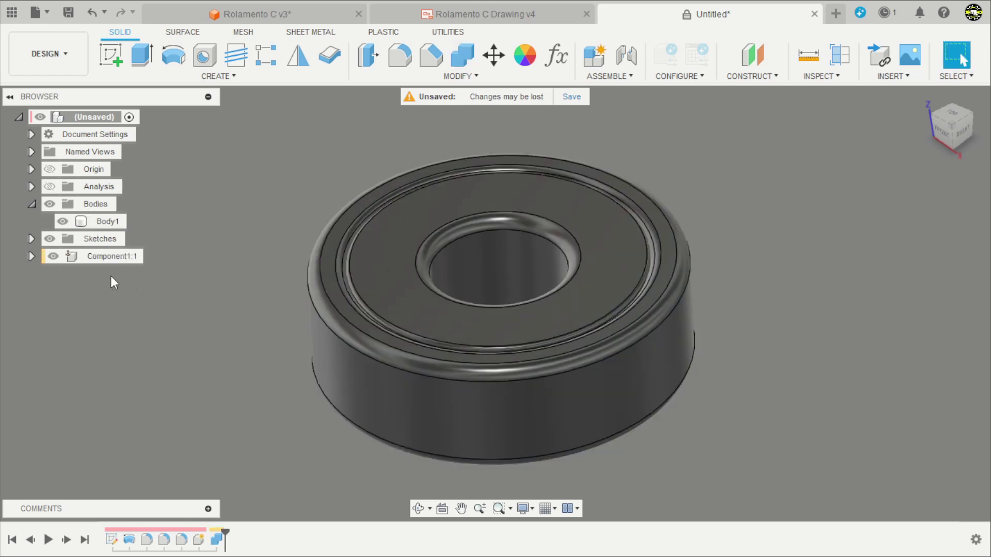
Hide the top-level Bodies folder and check the new component by switching its visibility off and on.
click(49, 204)
click(32, 204)
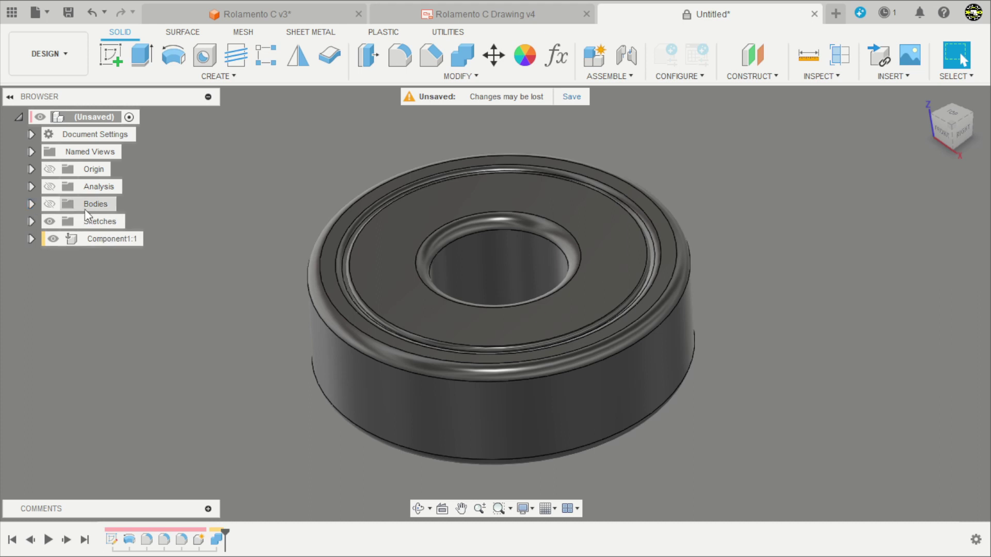
click(53, 239)
click(52, 239)
Examine the two bodies inside Component1 by hiding and showing each ring separately.
click(32, 238)
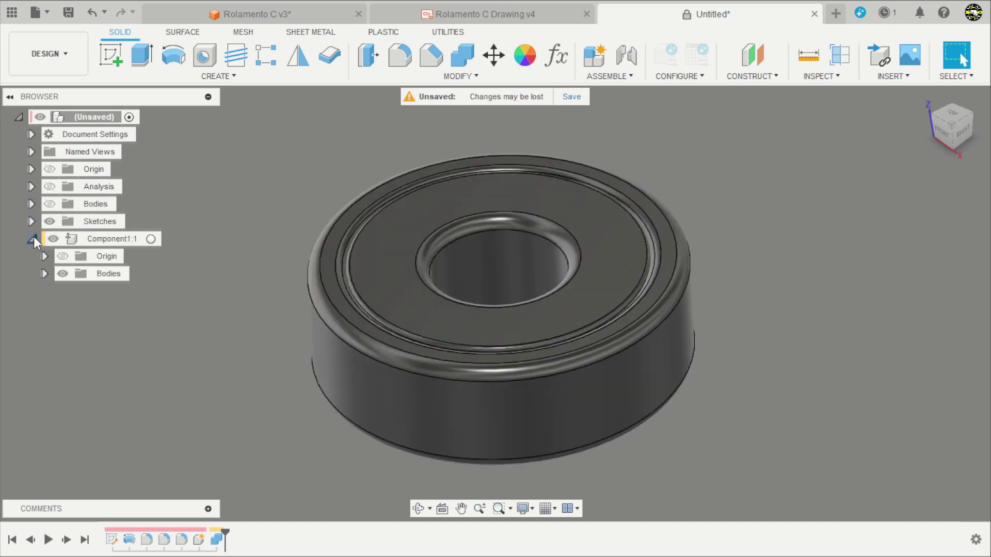
click(45, 273)
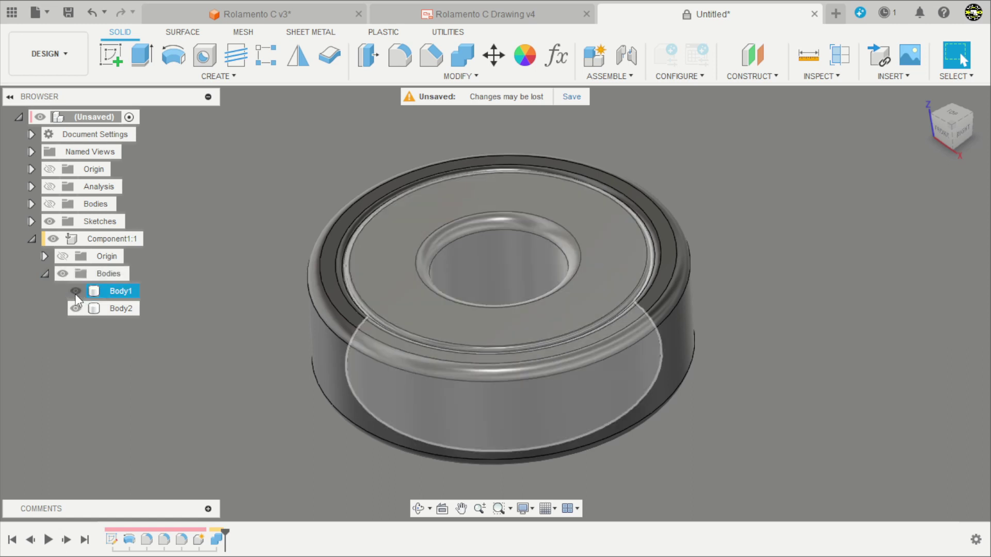
click(76, 291)
click(75, 292)
click(76, 309)
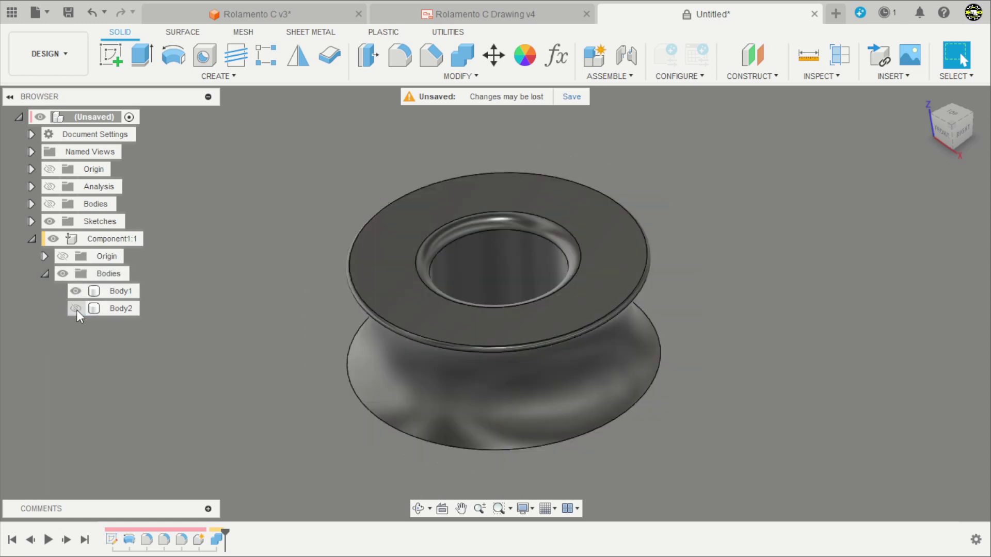
click(76, 309)
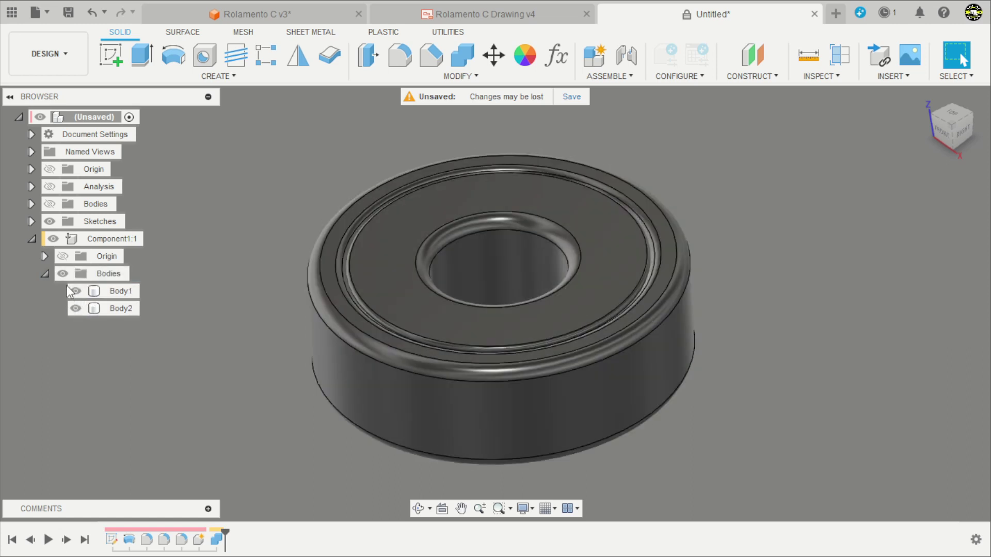
click(45, 274)
click(32, 239)
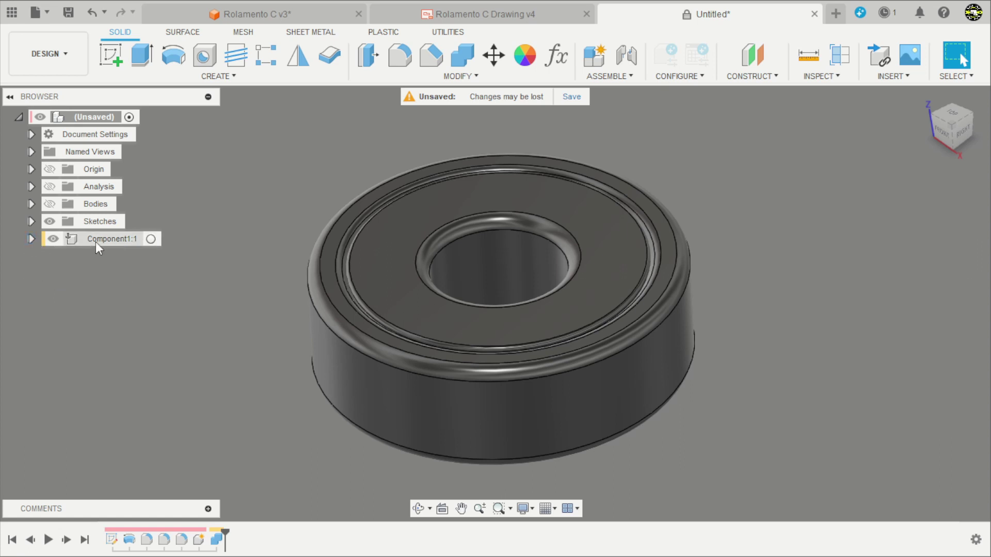
Set up a Save As Mesh export of Component1 as one binary STL file in millimetres with High refinement.
click(96, 240)
click(53, 238)
click(53, 238)
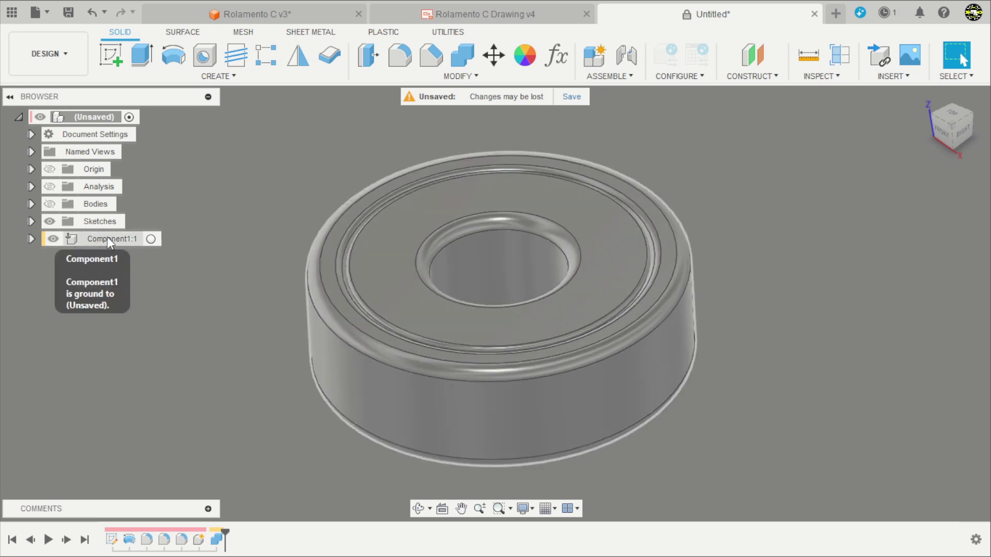
click(104, 236)
right_click(106, 241)
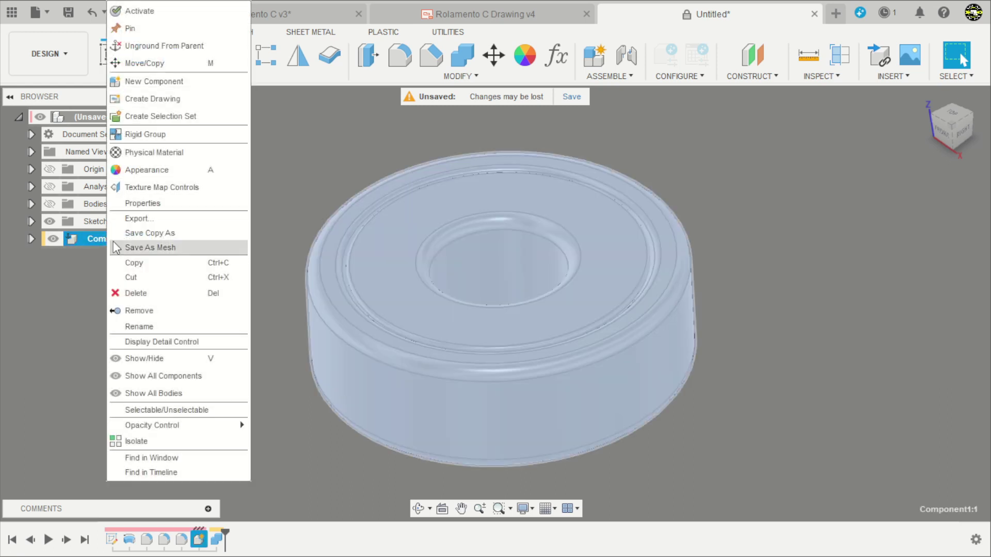
click(154, 248)
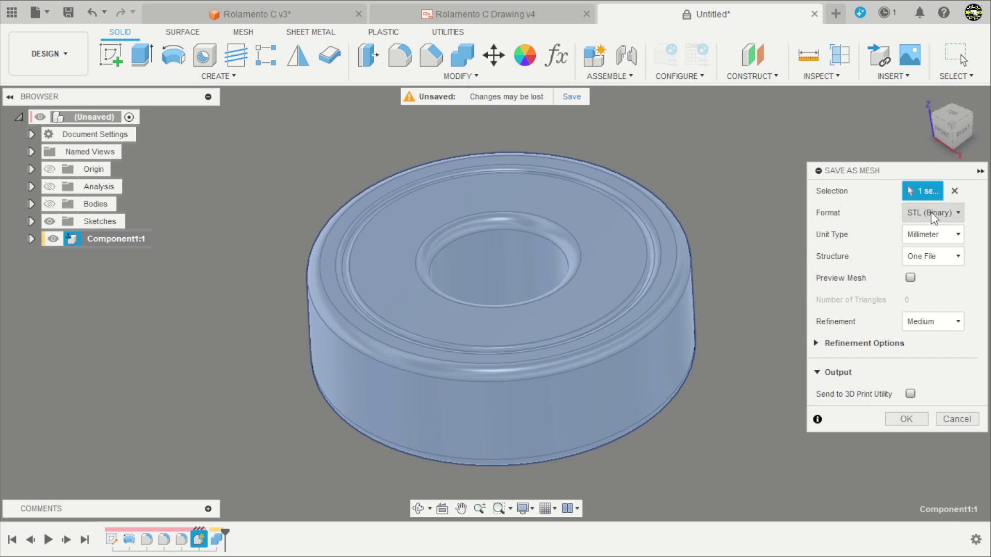
click(914, 323)
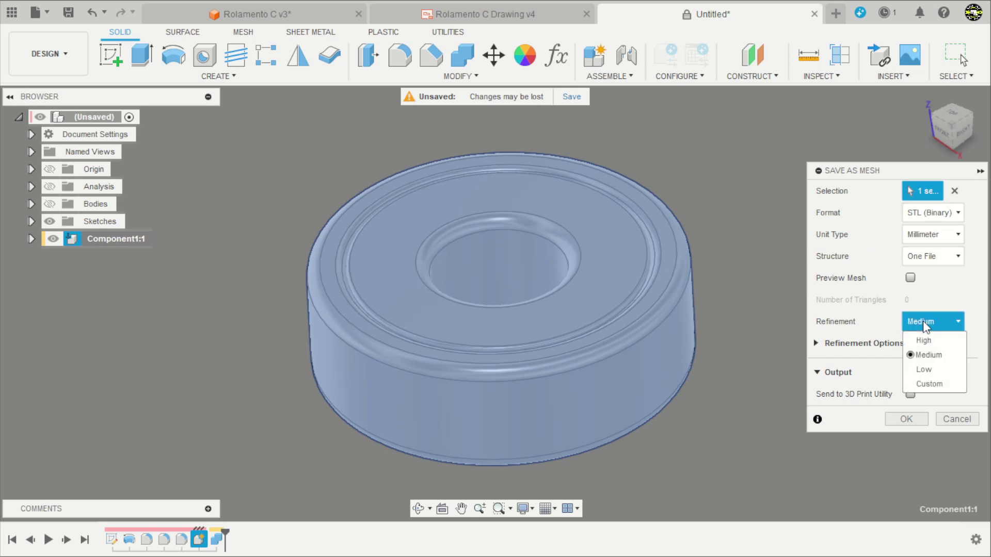
click(931, 339)
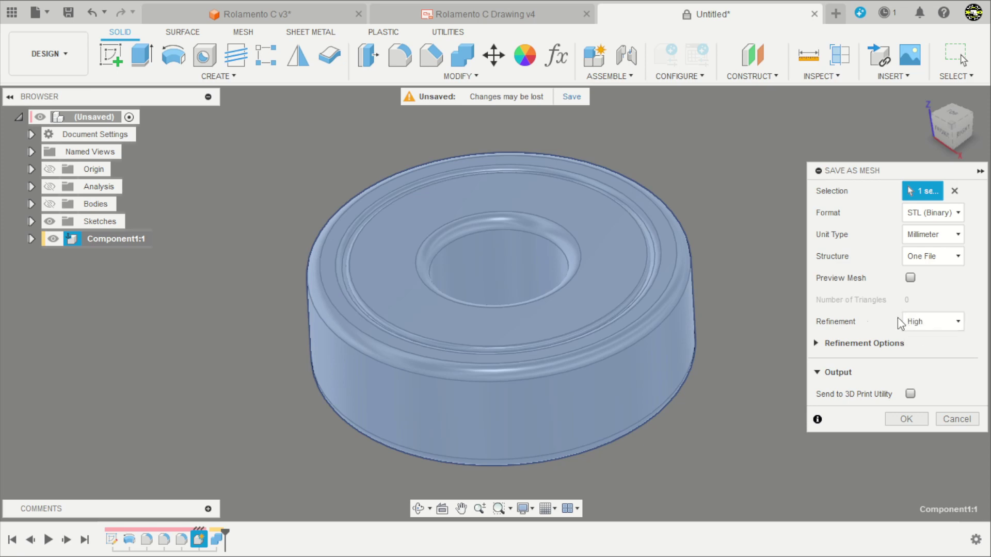
click(903, 419)
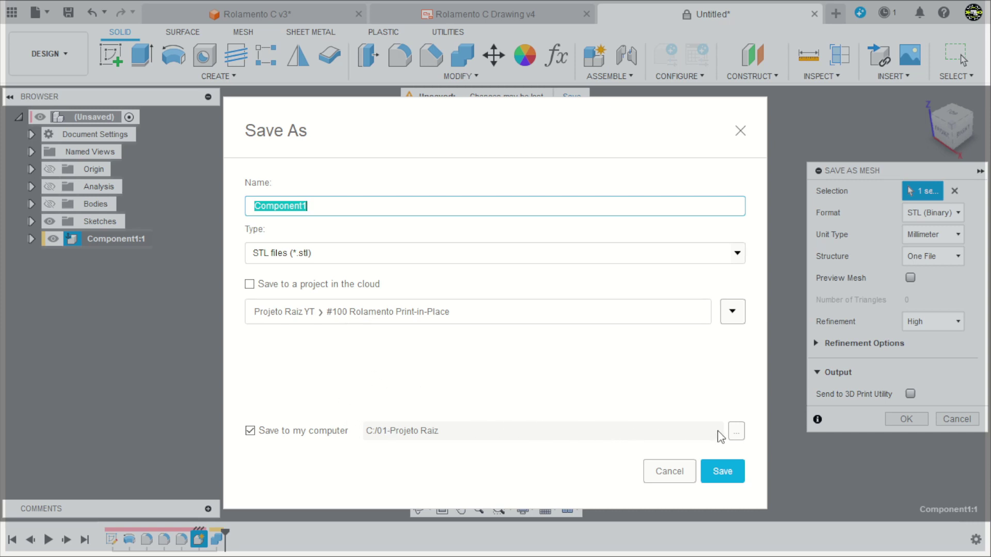
Save the mesh on the computer as "rolamento C" in STL format, in the 01-Projeto Raiz folder.
click(736, 432)
scroll(320, 335, up, 1)
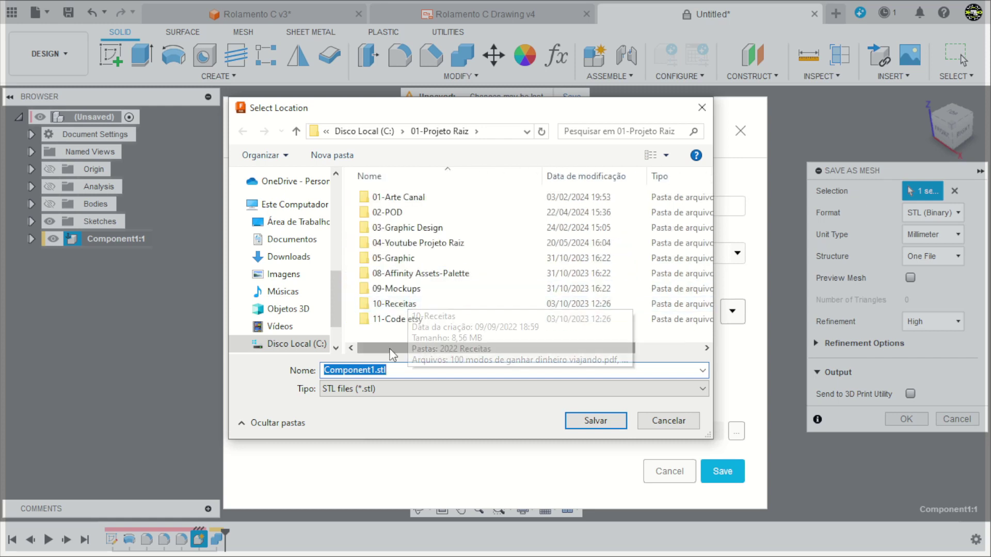
text(rolamento C)
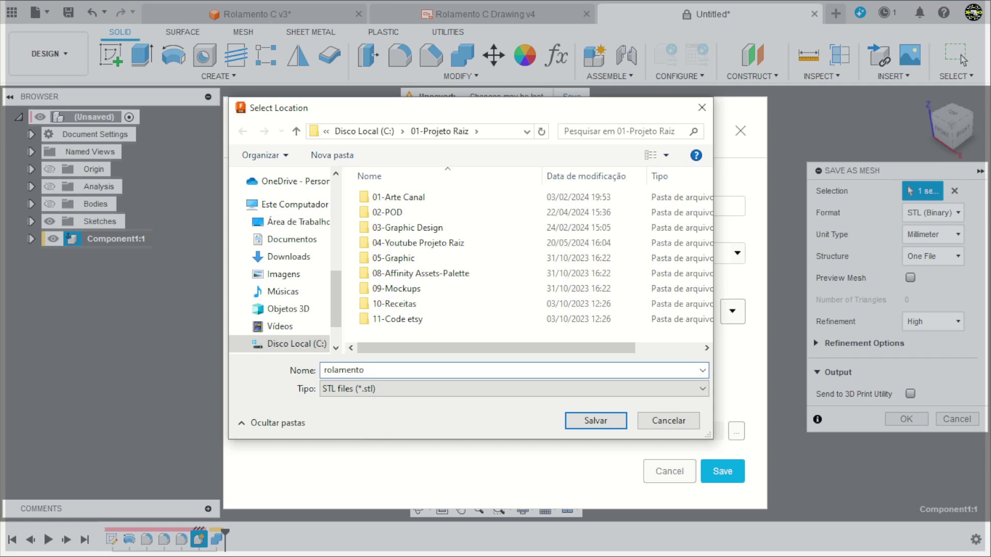
click(617, 419)
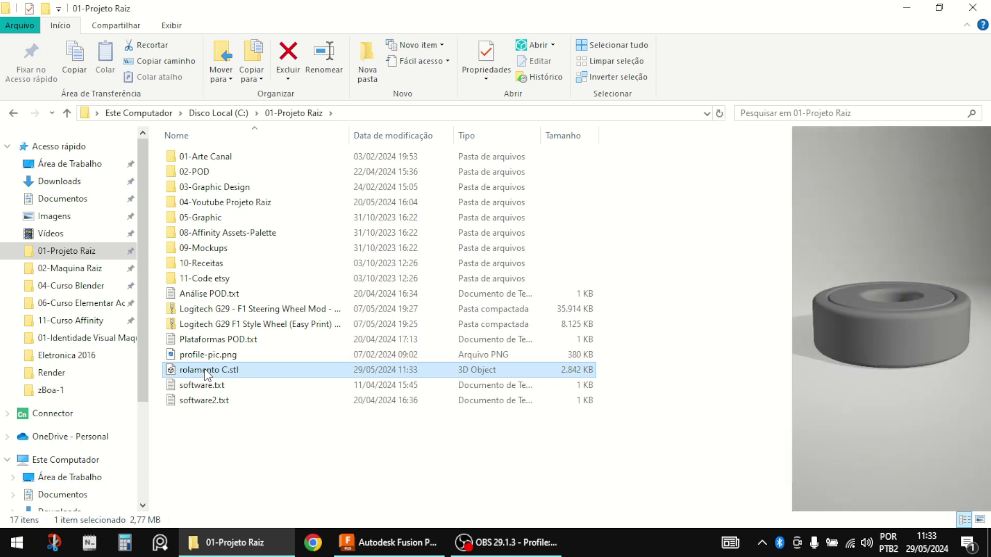
Open the exported rolamento C.stl from the 01-Projeto Raiz folder in Visualizador 3D and examine the bearing from several angles.
double_click(199, 370)
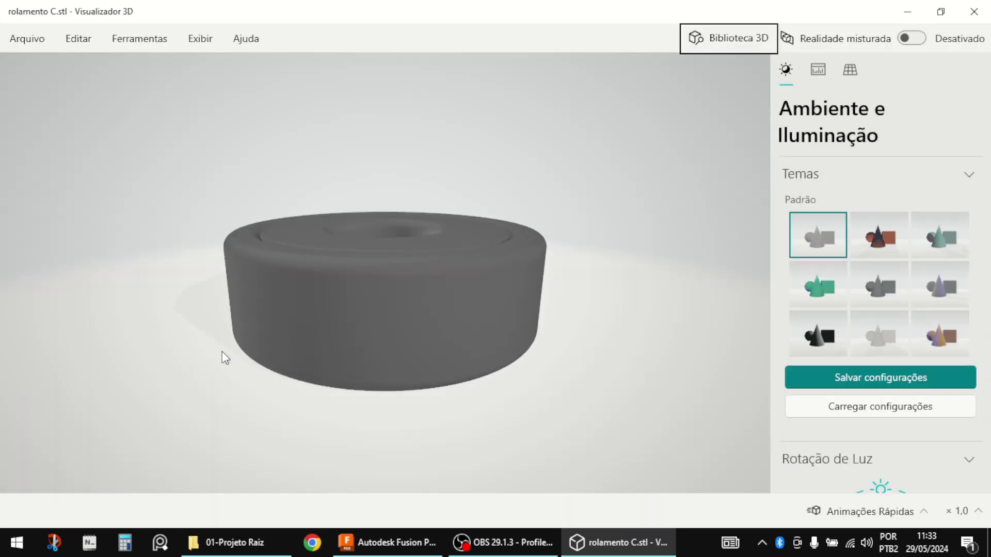
drag(388, 333, 464, 318)
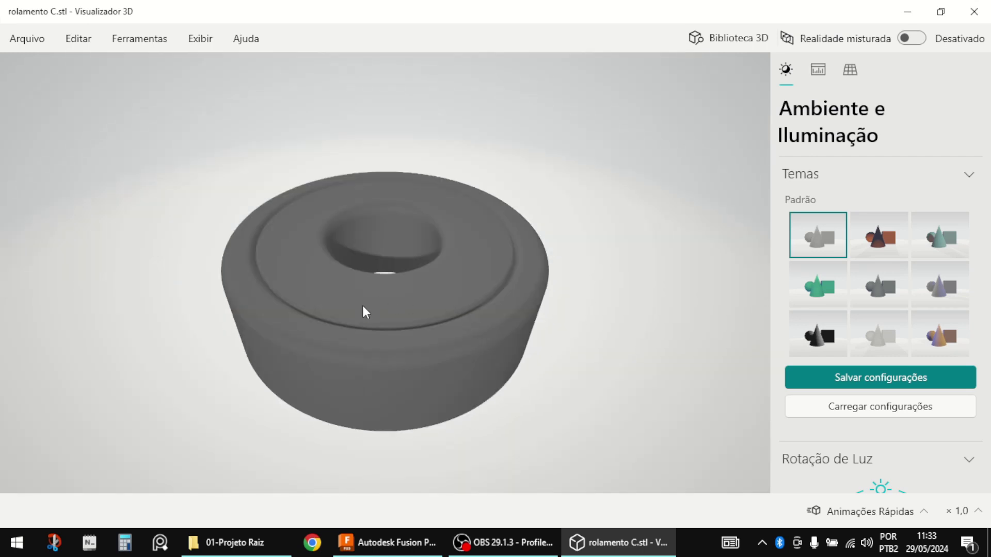
drag(362, 310, 537, 268)
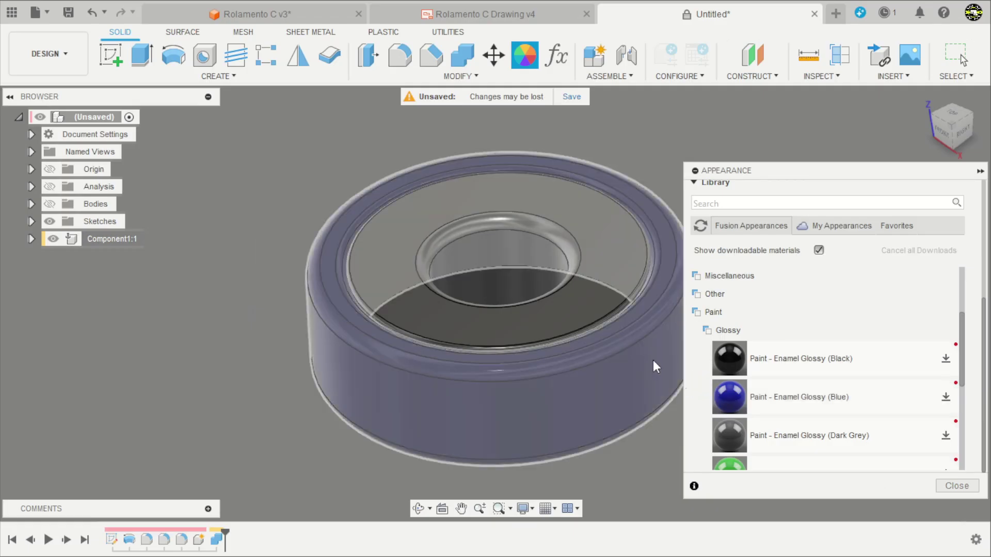
Apply the green Enamel Glossy paint appearance to the bearing's inner ring and finish the appearance assignment.
mouse_move(741, 467)
mouse_down()
mouse_move(707, 438)
mouse_move(612, 289)
mouse_move(568, 268)
mouse_up()
click(944, 490)
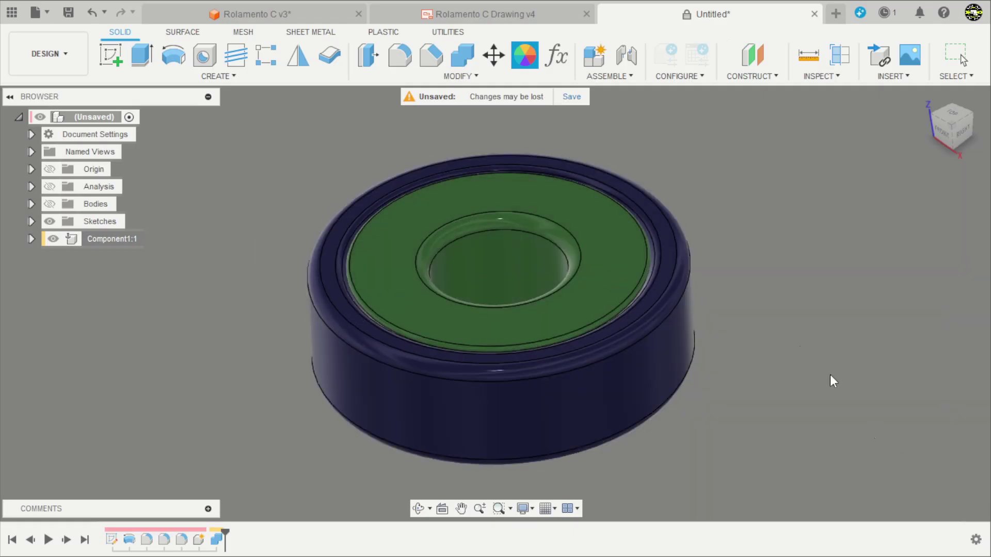
Show the section analysis again and inspect the cross-section of the coloured inner and outer rings.
scroll(466, 299, down, 3)
shift+middle_drag(651, 327, 652, 289)
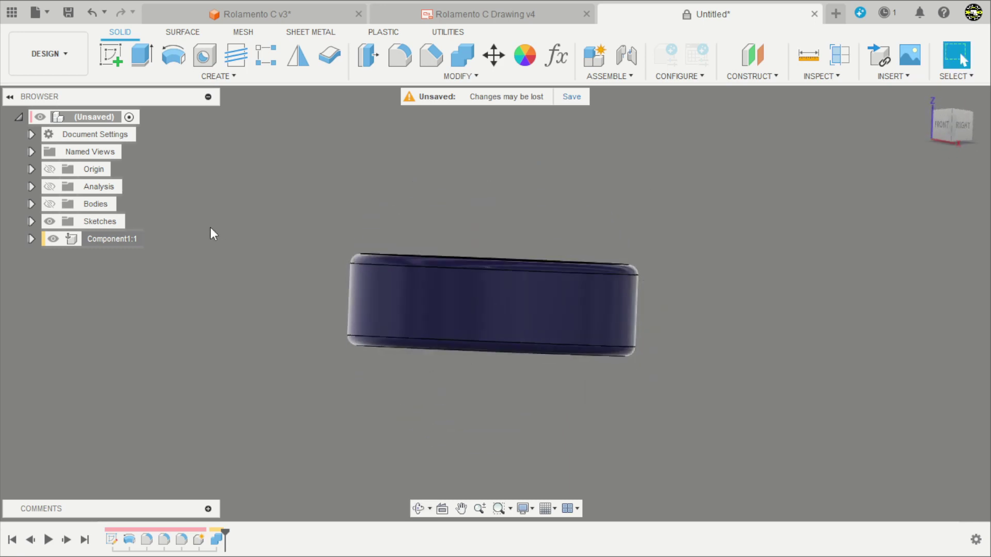
click(50, 187)
shift+middle_drag(401, 210, 767, 287)
scroll(748, 279, up, 5)
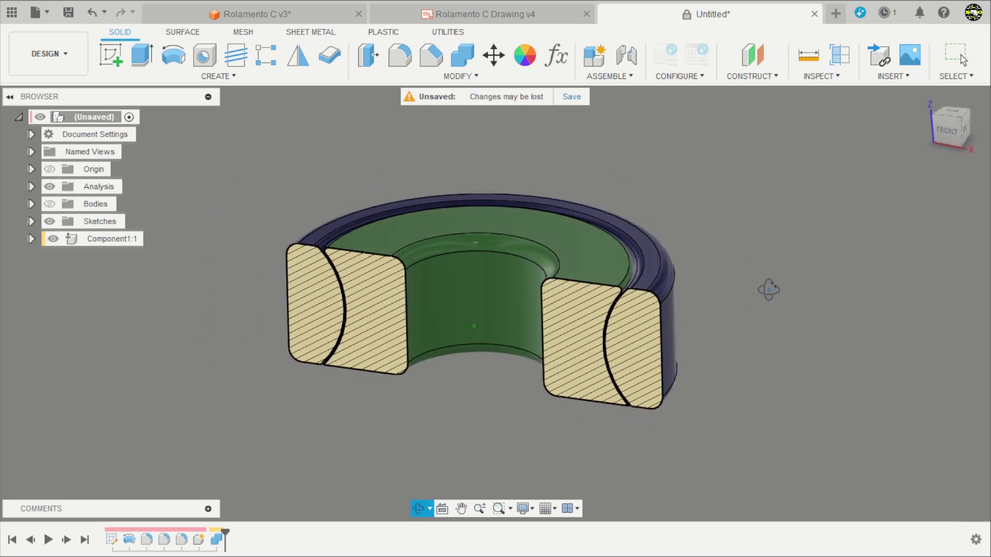
shift+middle_drag(703, 255, 723, 266)
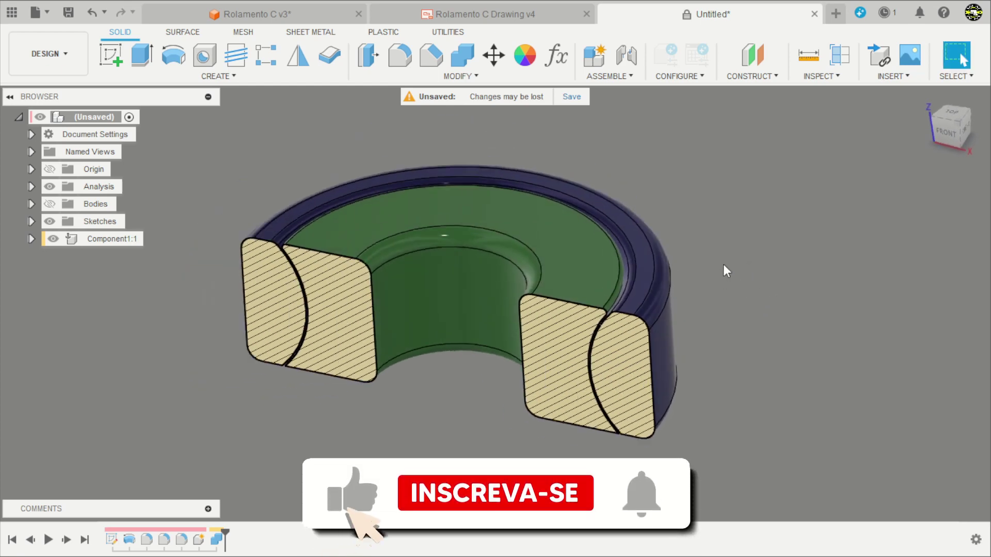